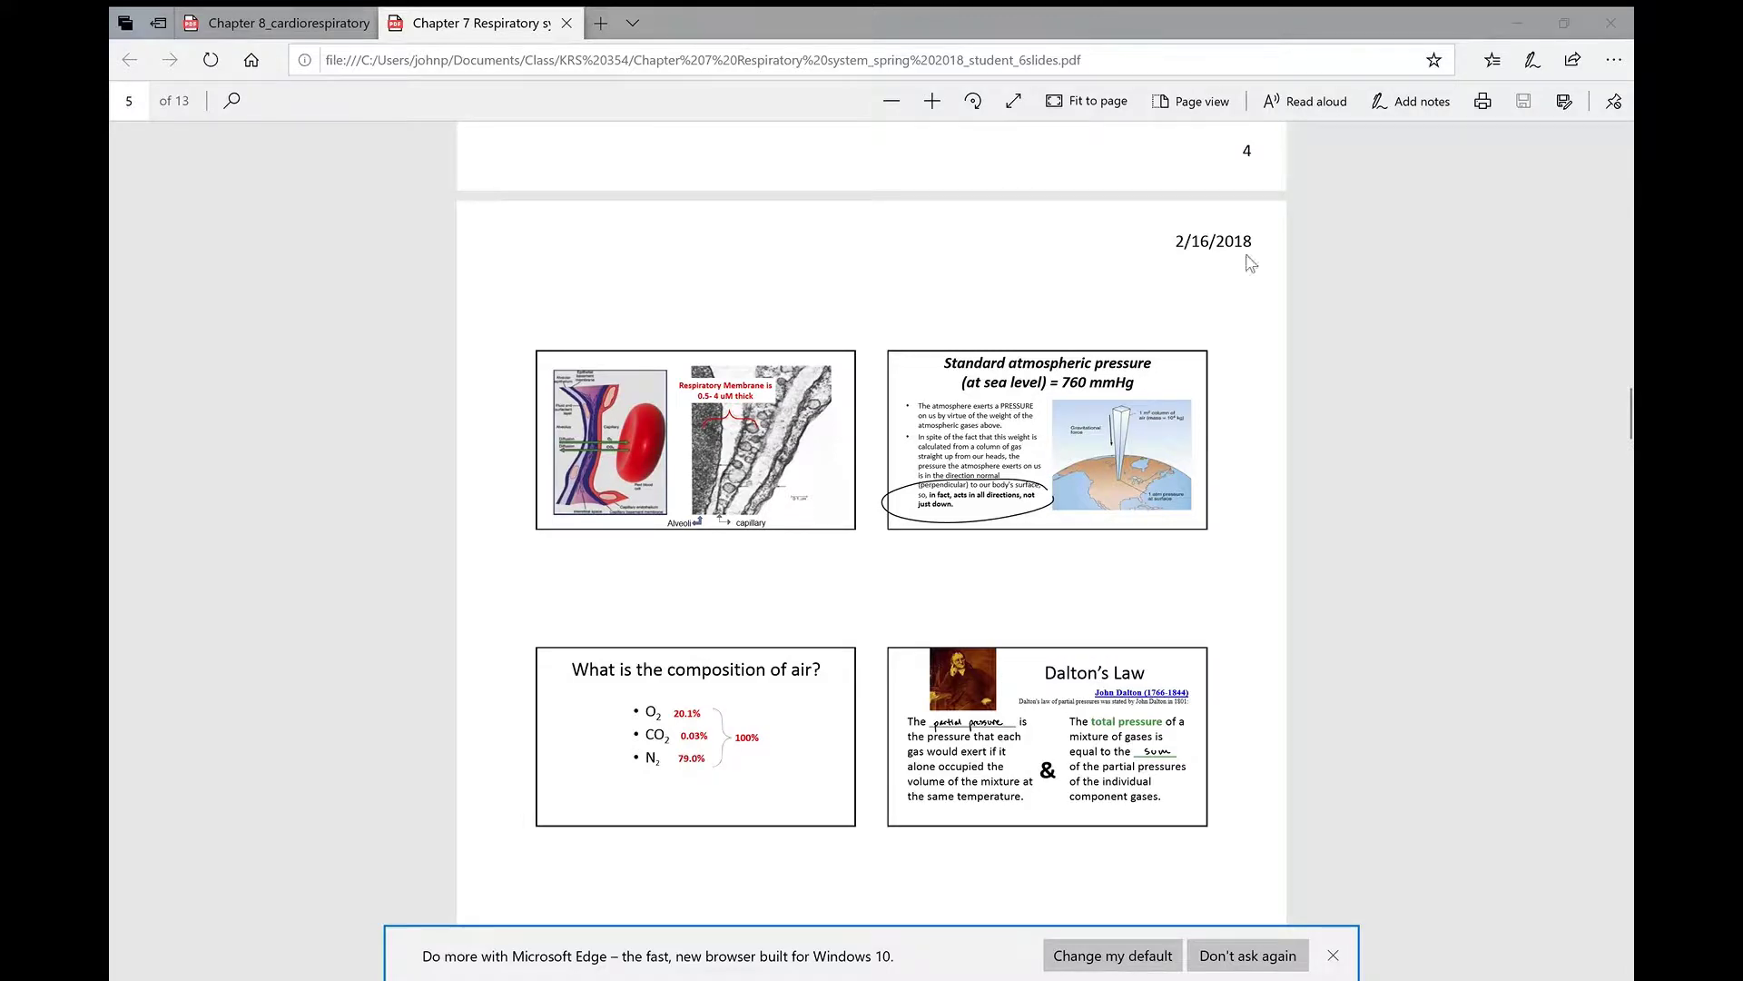
- Scroll up and down through the annotated respiratory lecture slide pages in Edge
scroll(1265, 484, up, 2)
scroll(1265, 484, up, 2)
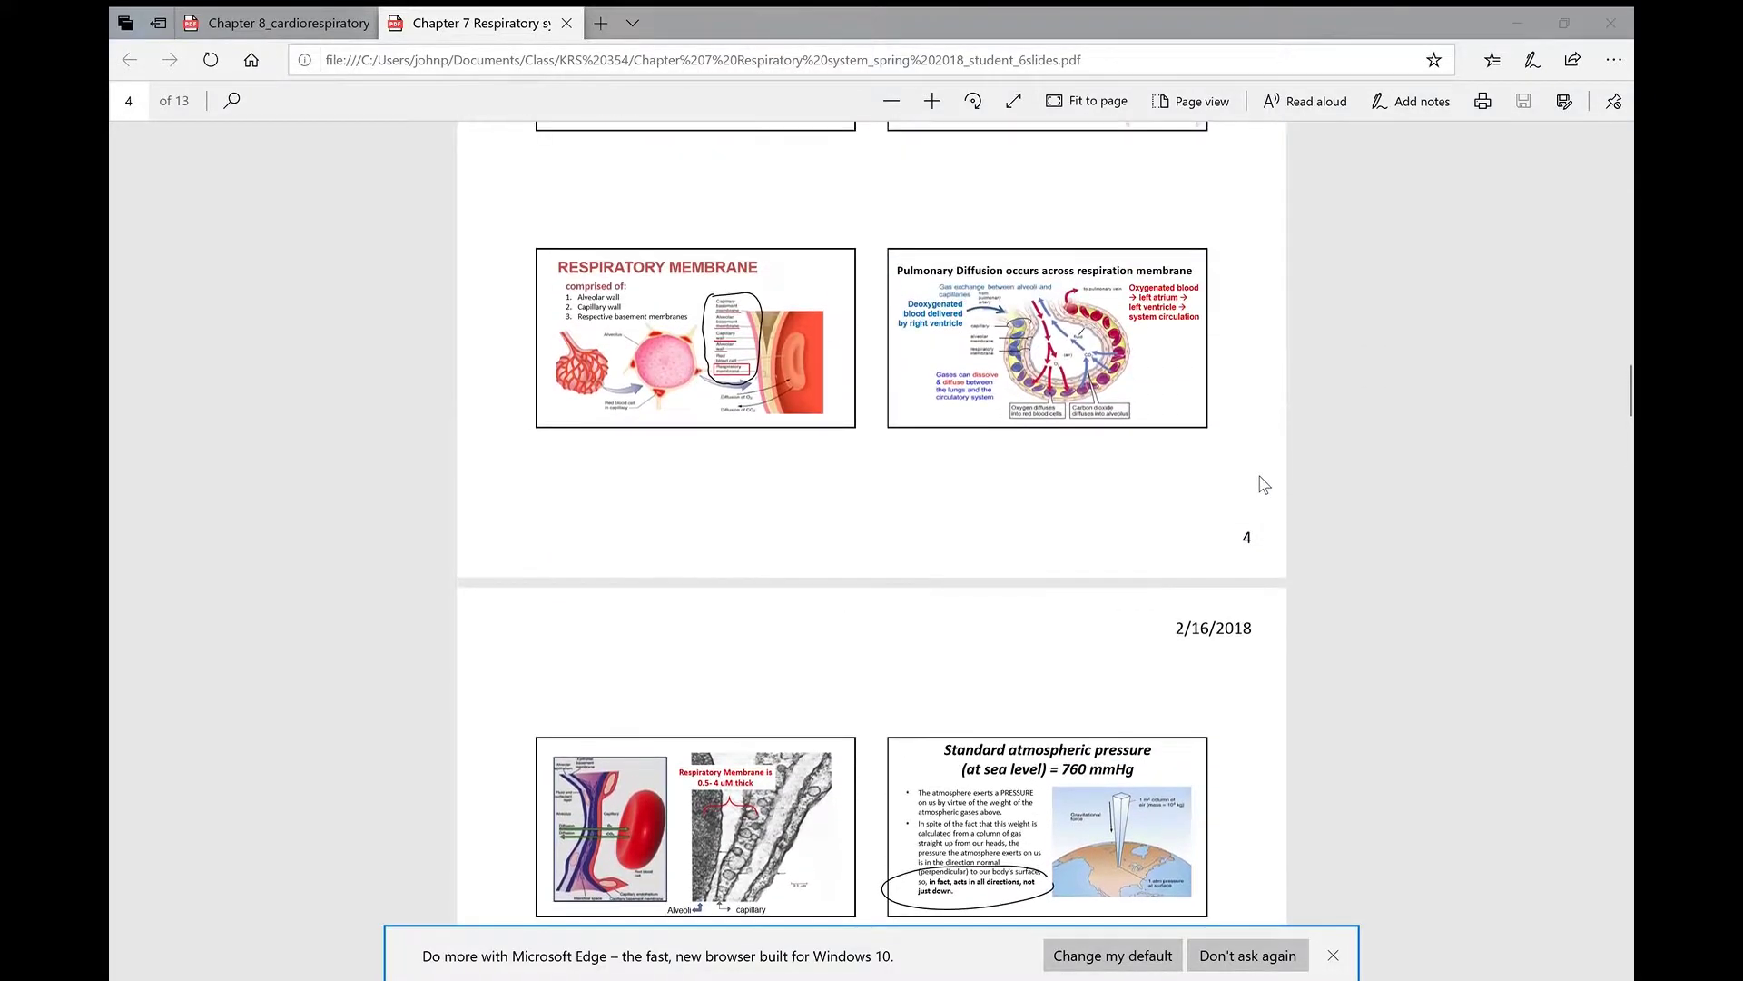
scroll(1265, 484, down, 4)
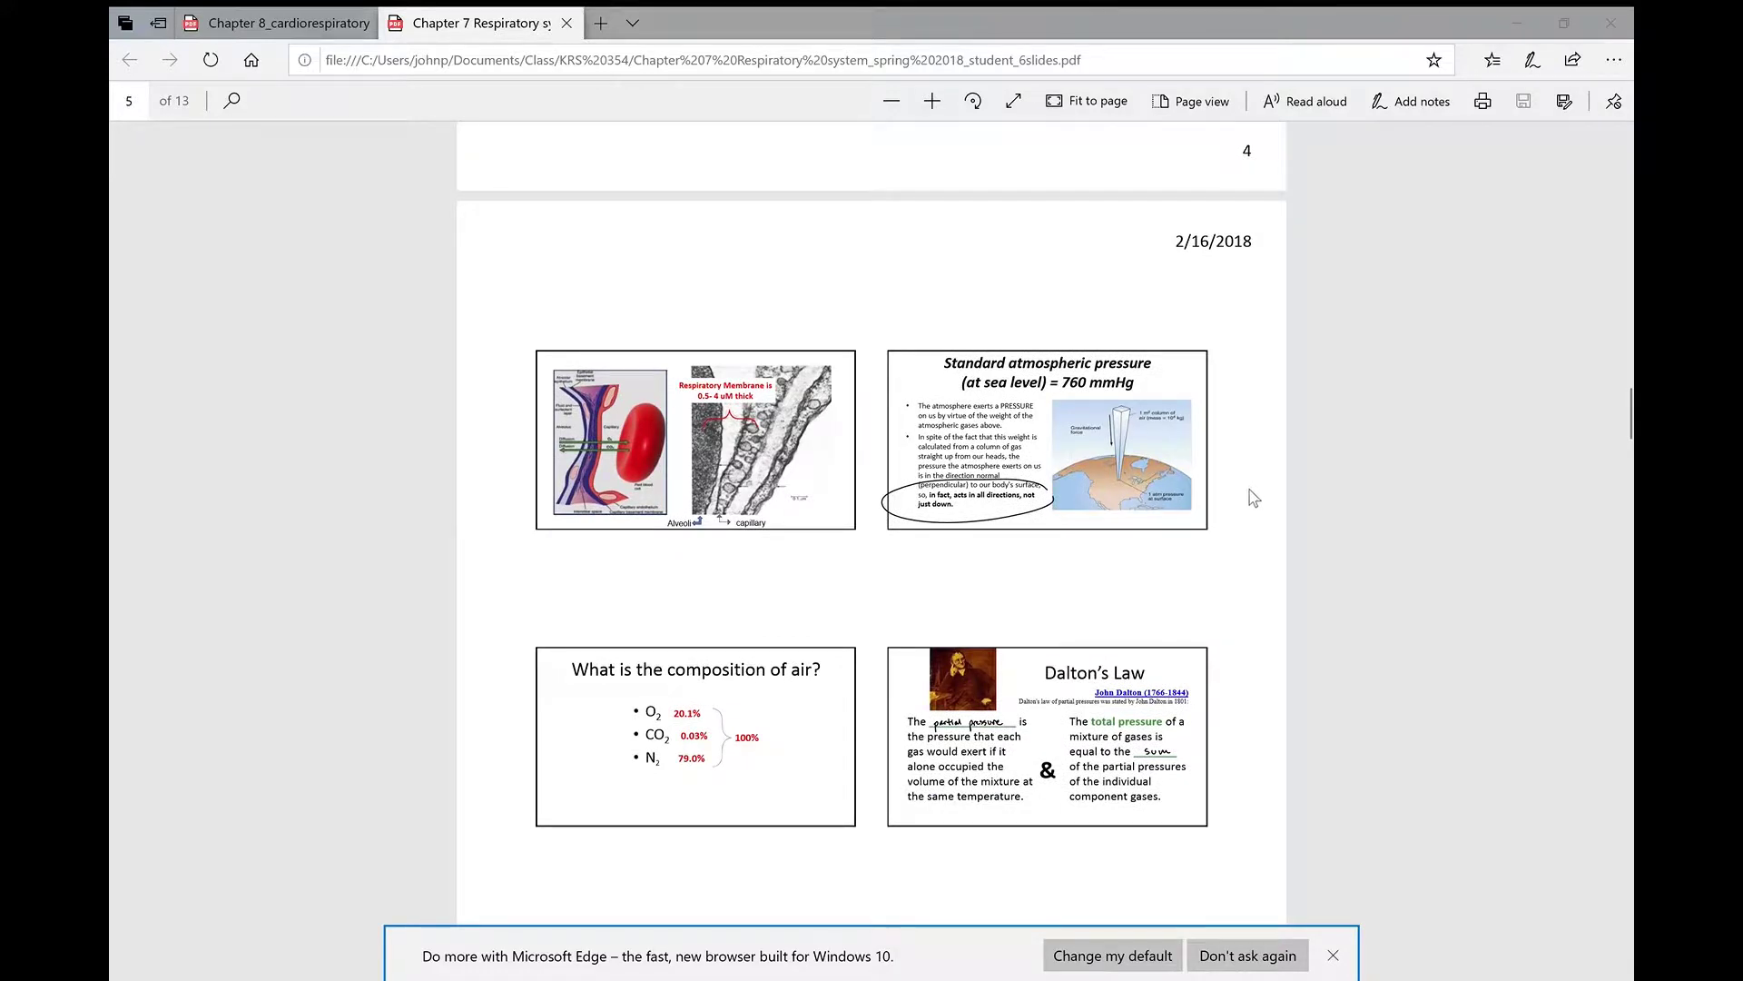
scroll(1253, 499, down, 3)
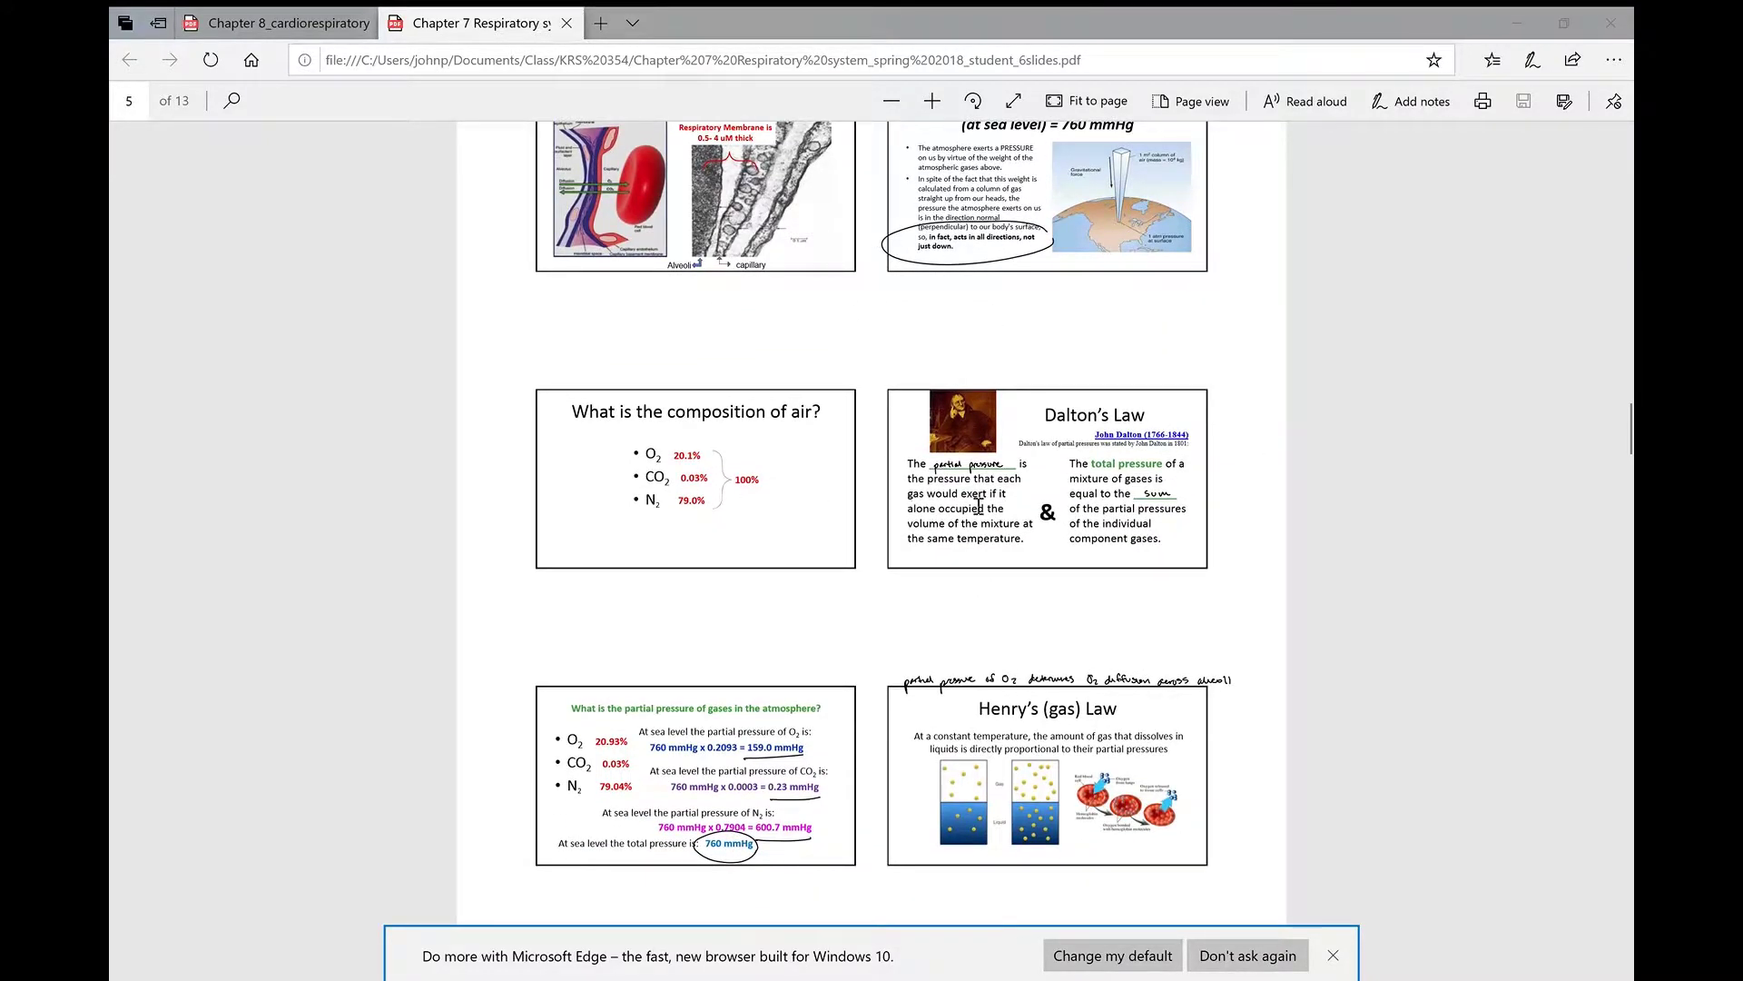
scroll(1198, 507, up, 3)
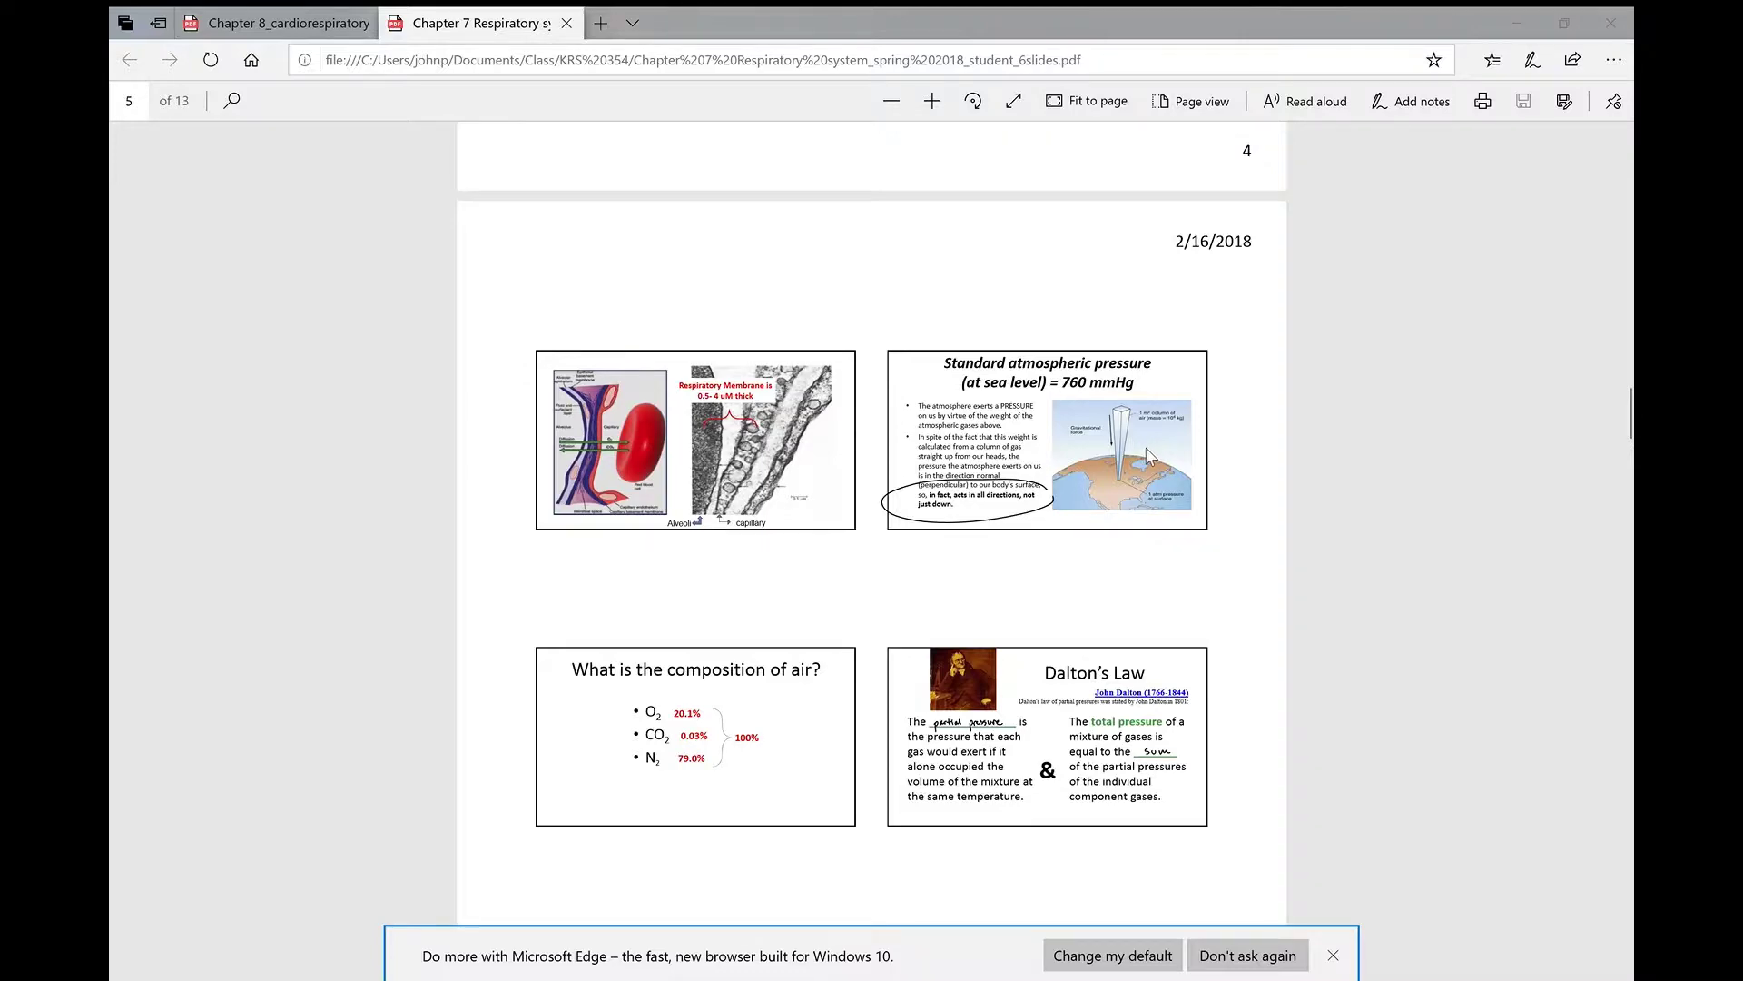
scroll(1138, 452, up, 1)
scroll(1081, 427, down, 4)
scroll(1002, 392, down, 10)
scroll(1149, 429, up, 4)
scroll(1149, 430, up, 2)
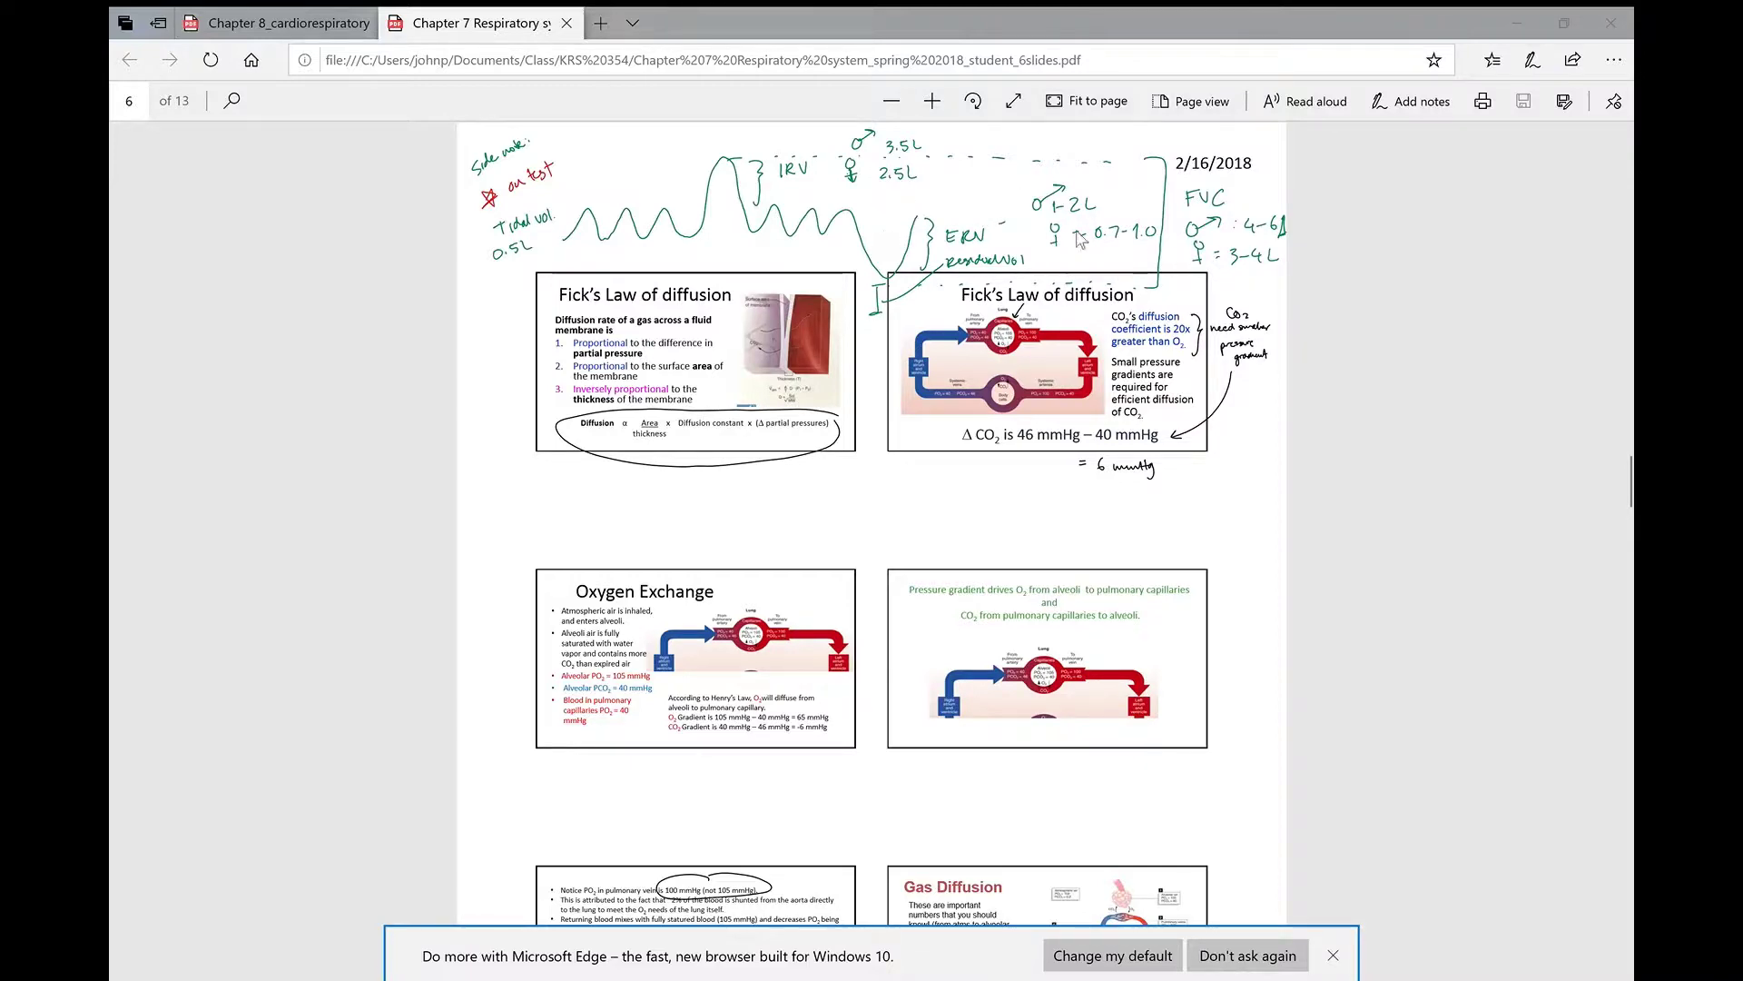
scroll(1156, 354, down, 1)
scroll(1153, 359, down, 5)
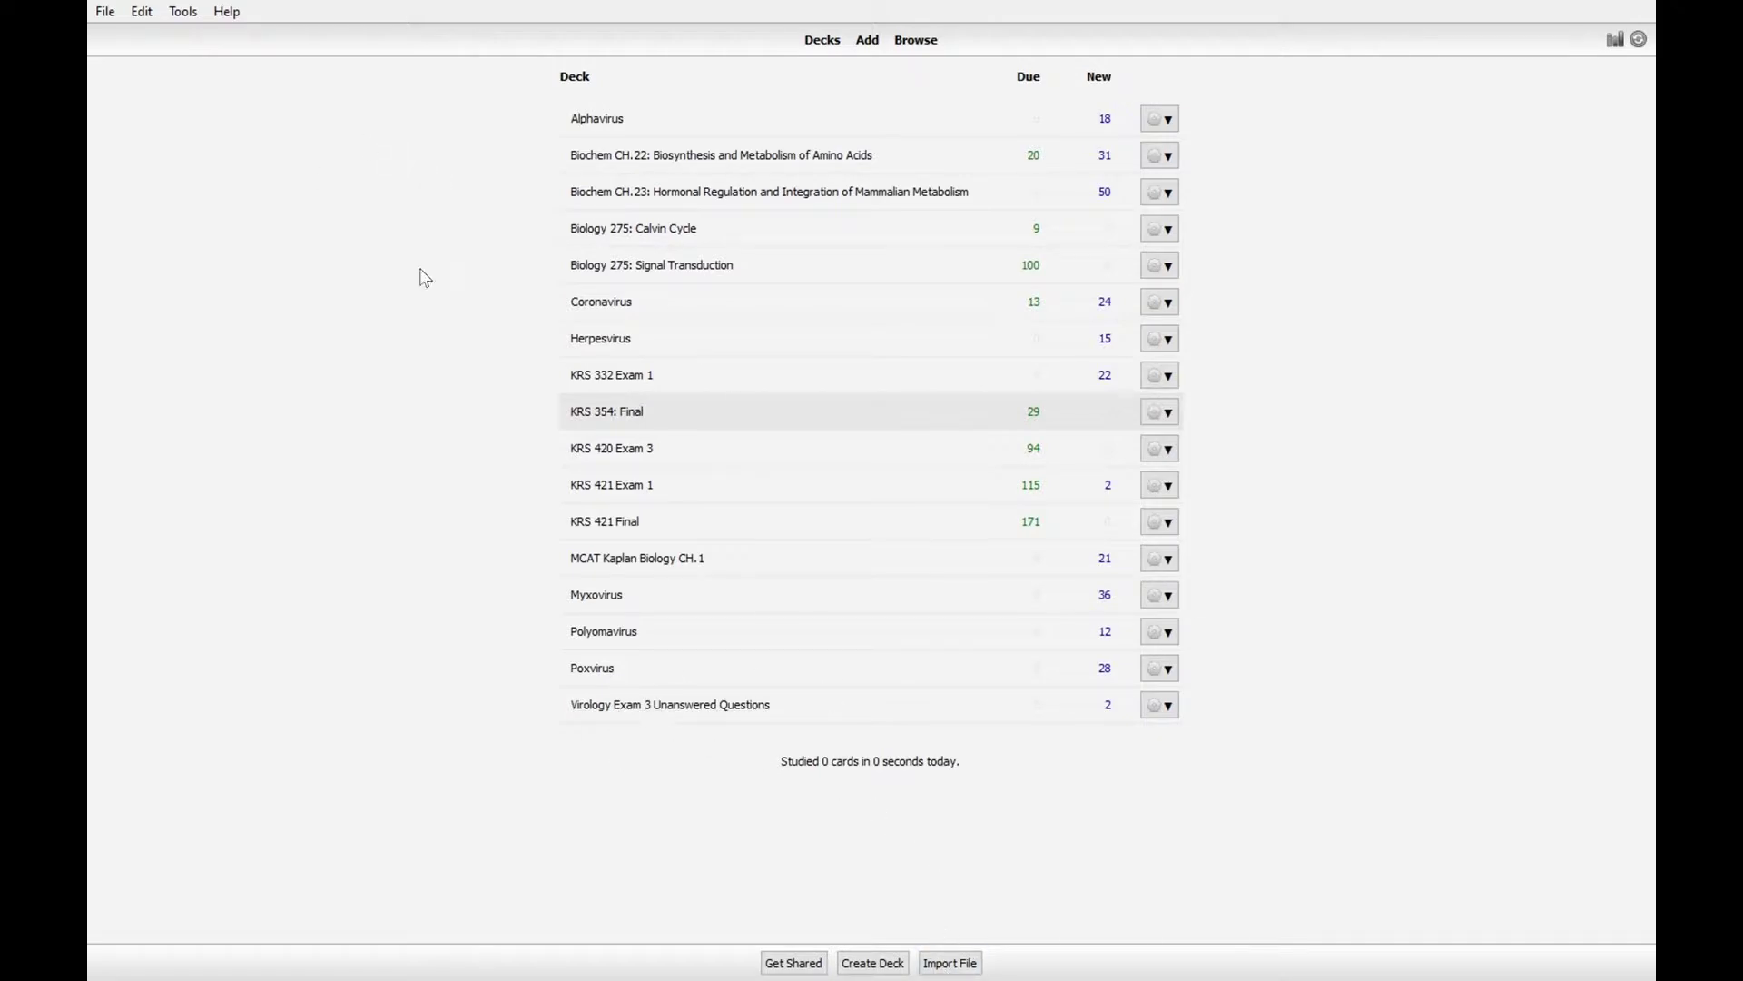
- Start studying the Polyomavirus deck and reveal the answer to the PML card
click(604, 633)
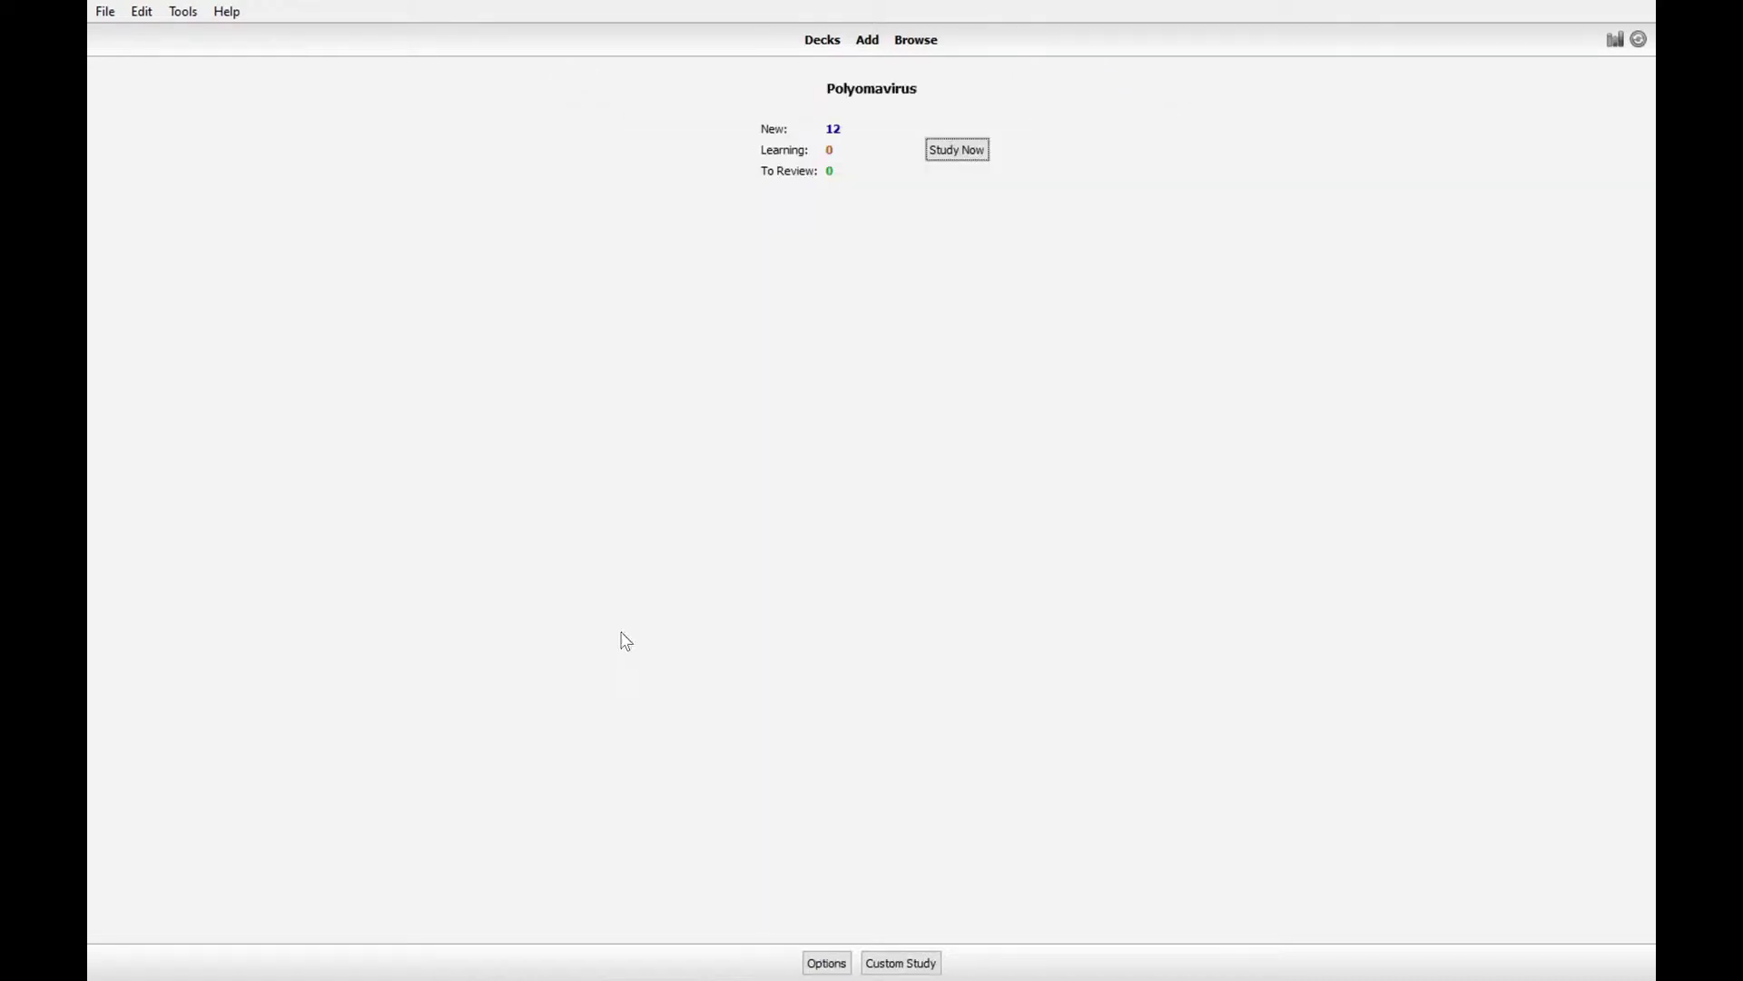
click(952, 158)
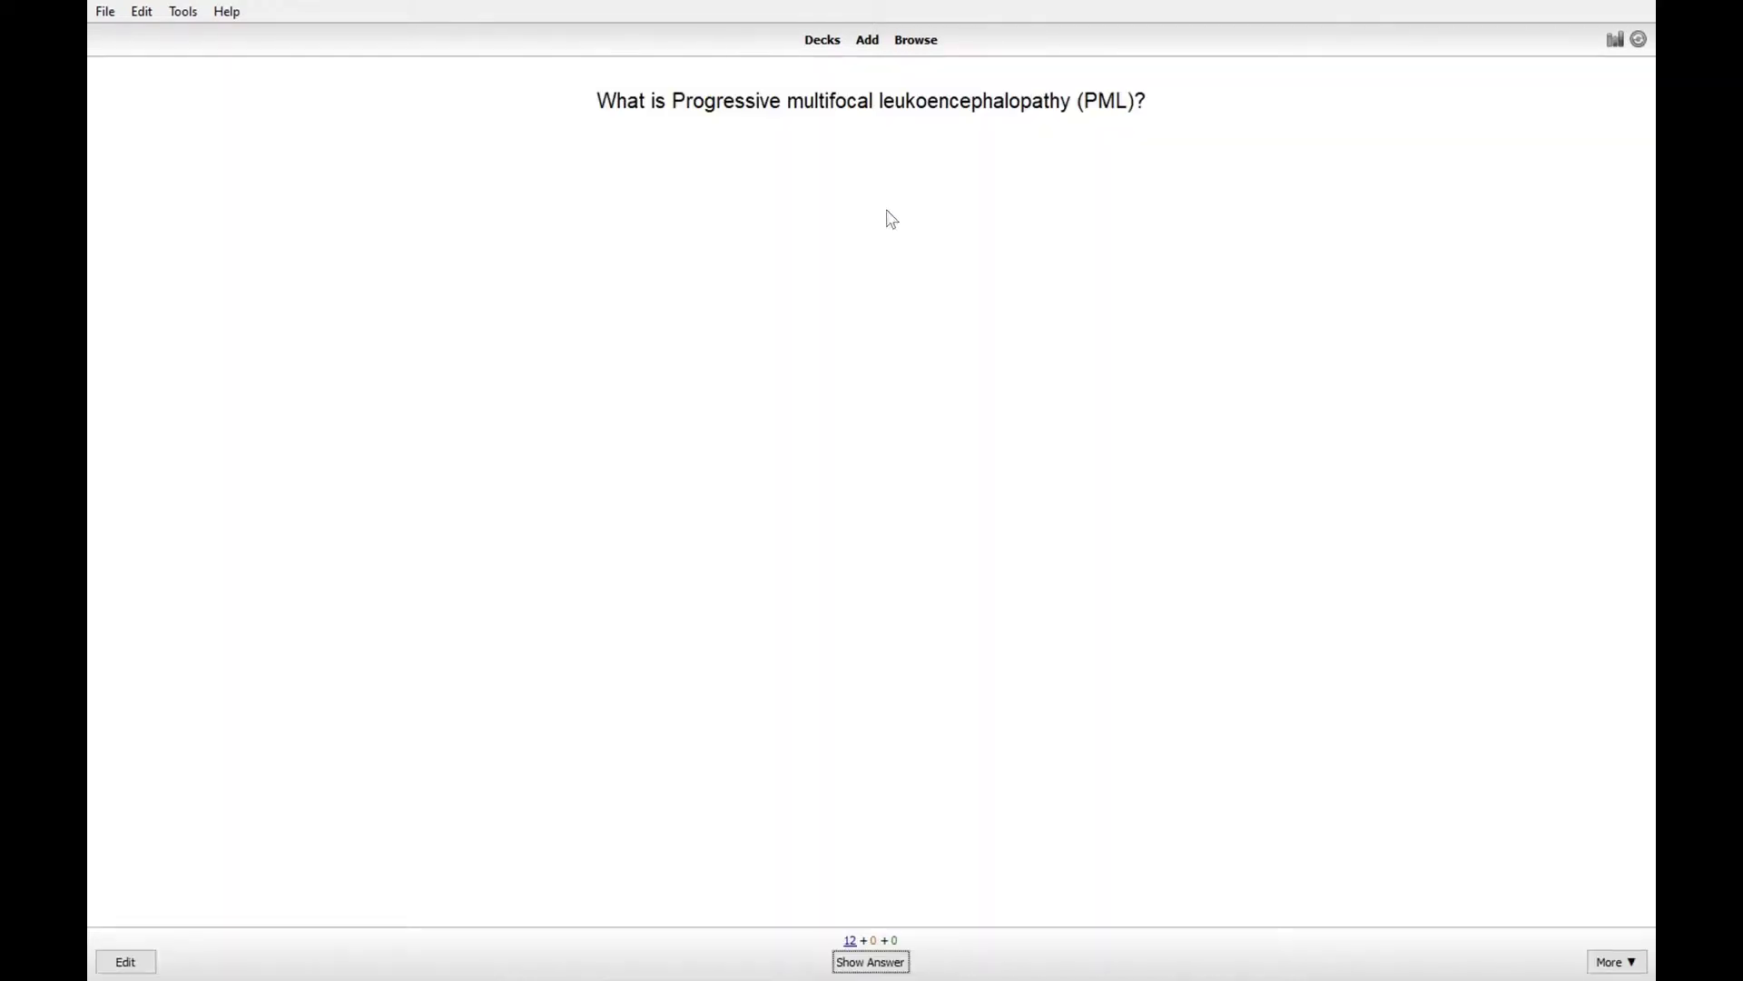
click(901, 962)
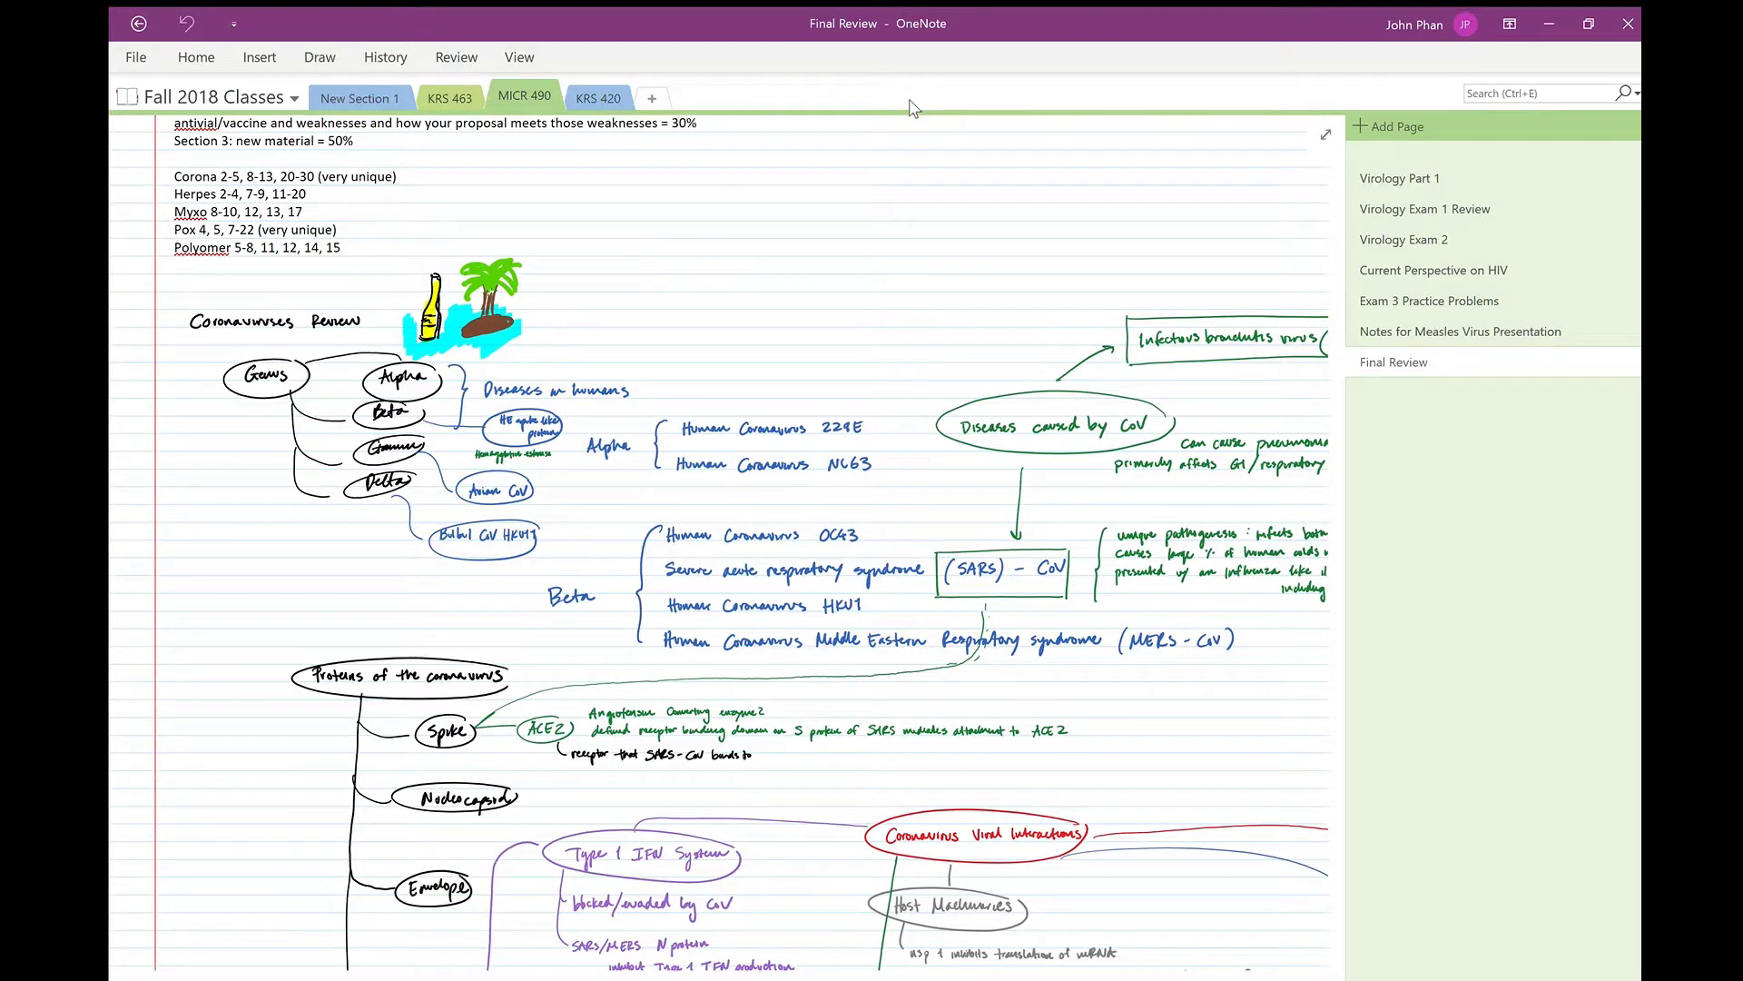
scroll(693, 572, down, 2)
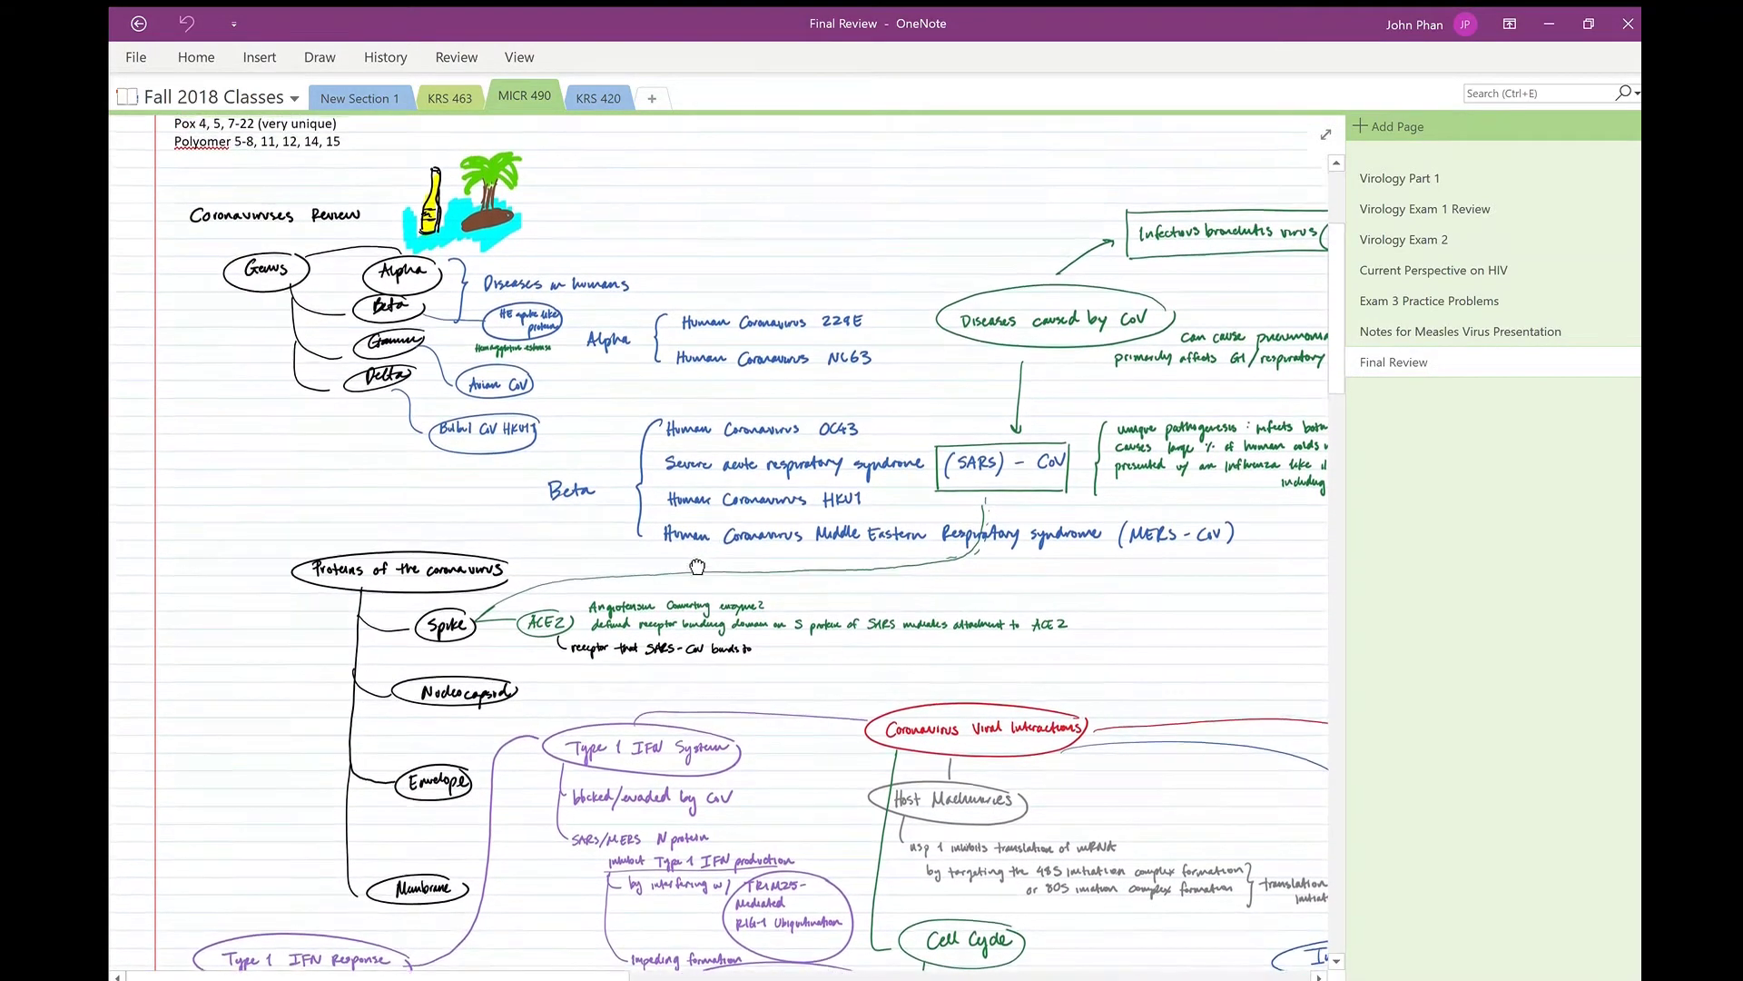
scroll(693, 572, up, 1)
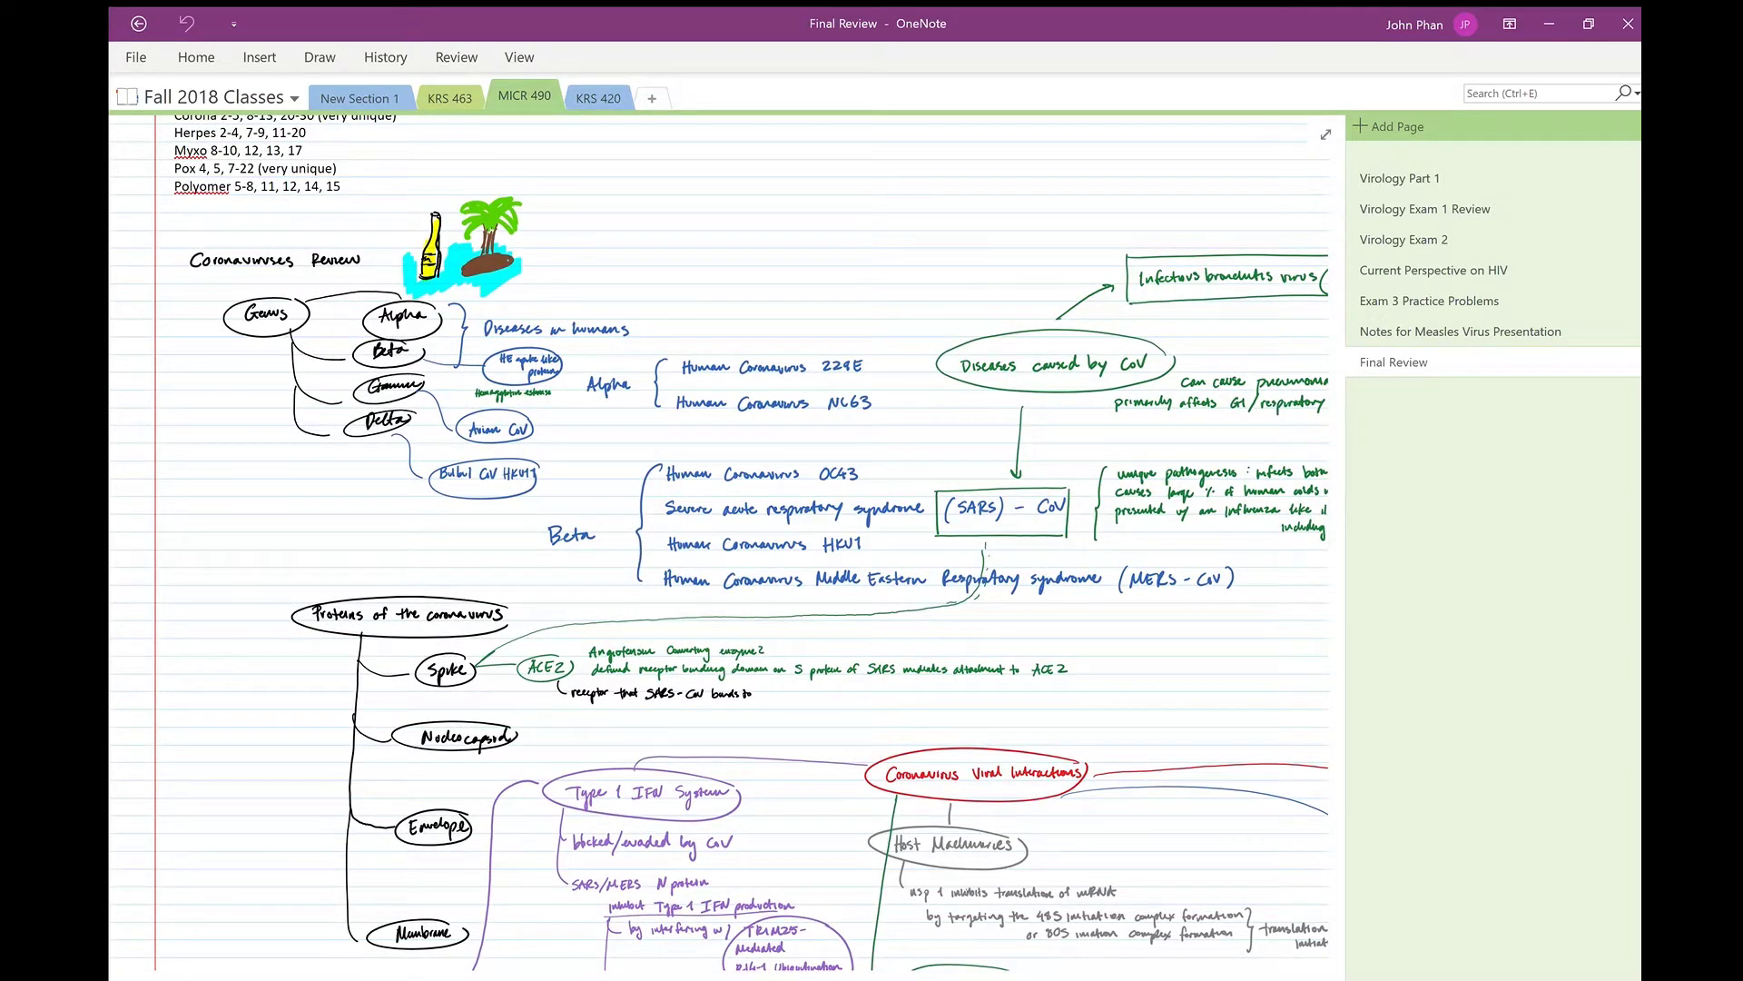
scroll(693, 572, up, 1)
scroll(693, 572, down, 2)
scroll(693, 572, up, 2)
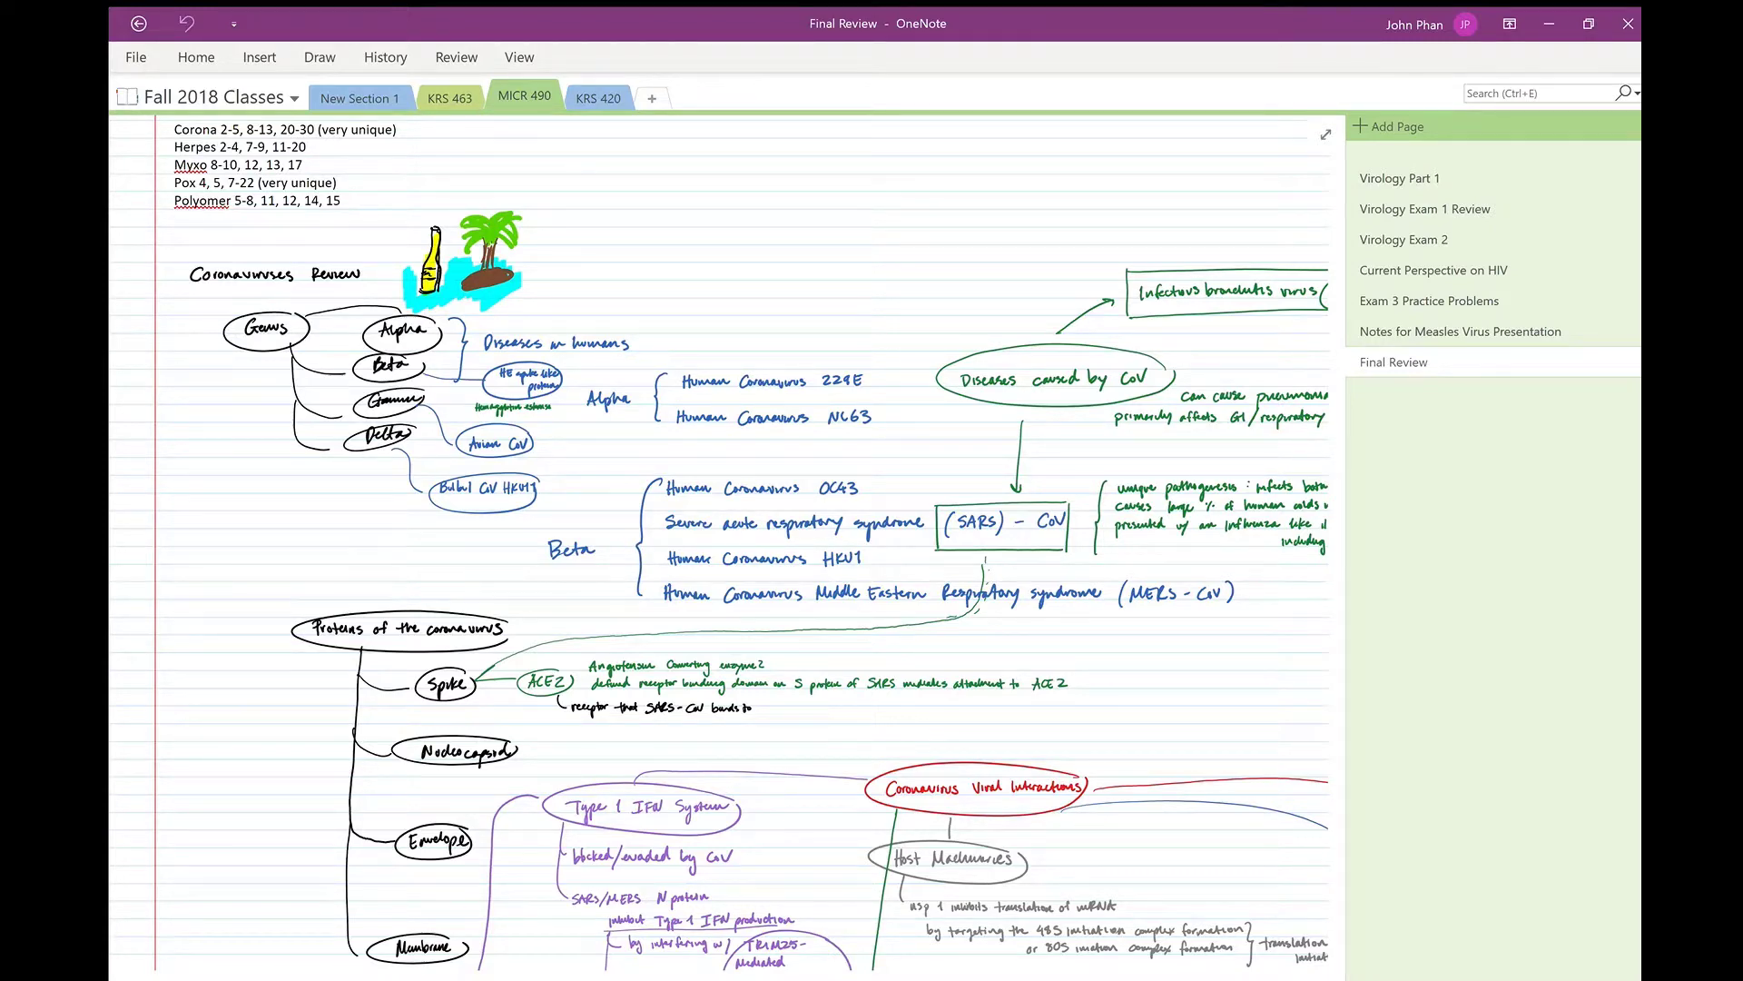
scroll(728, 547, up, 1)
scroll(728, 548, right, 3)
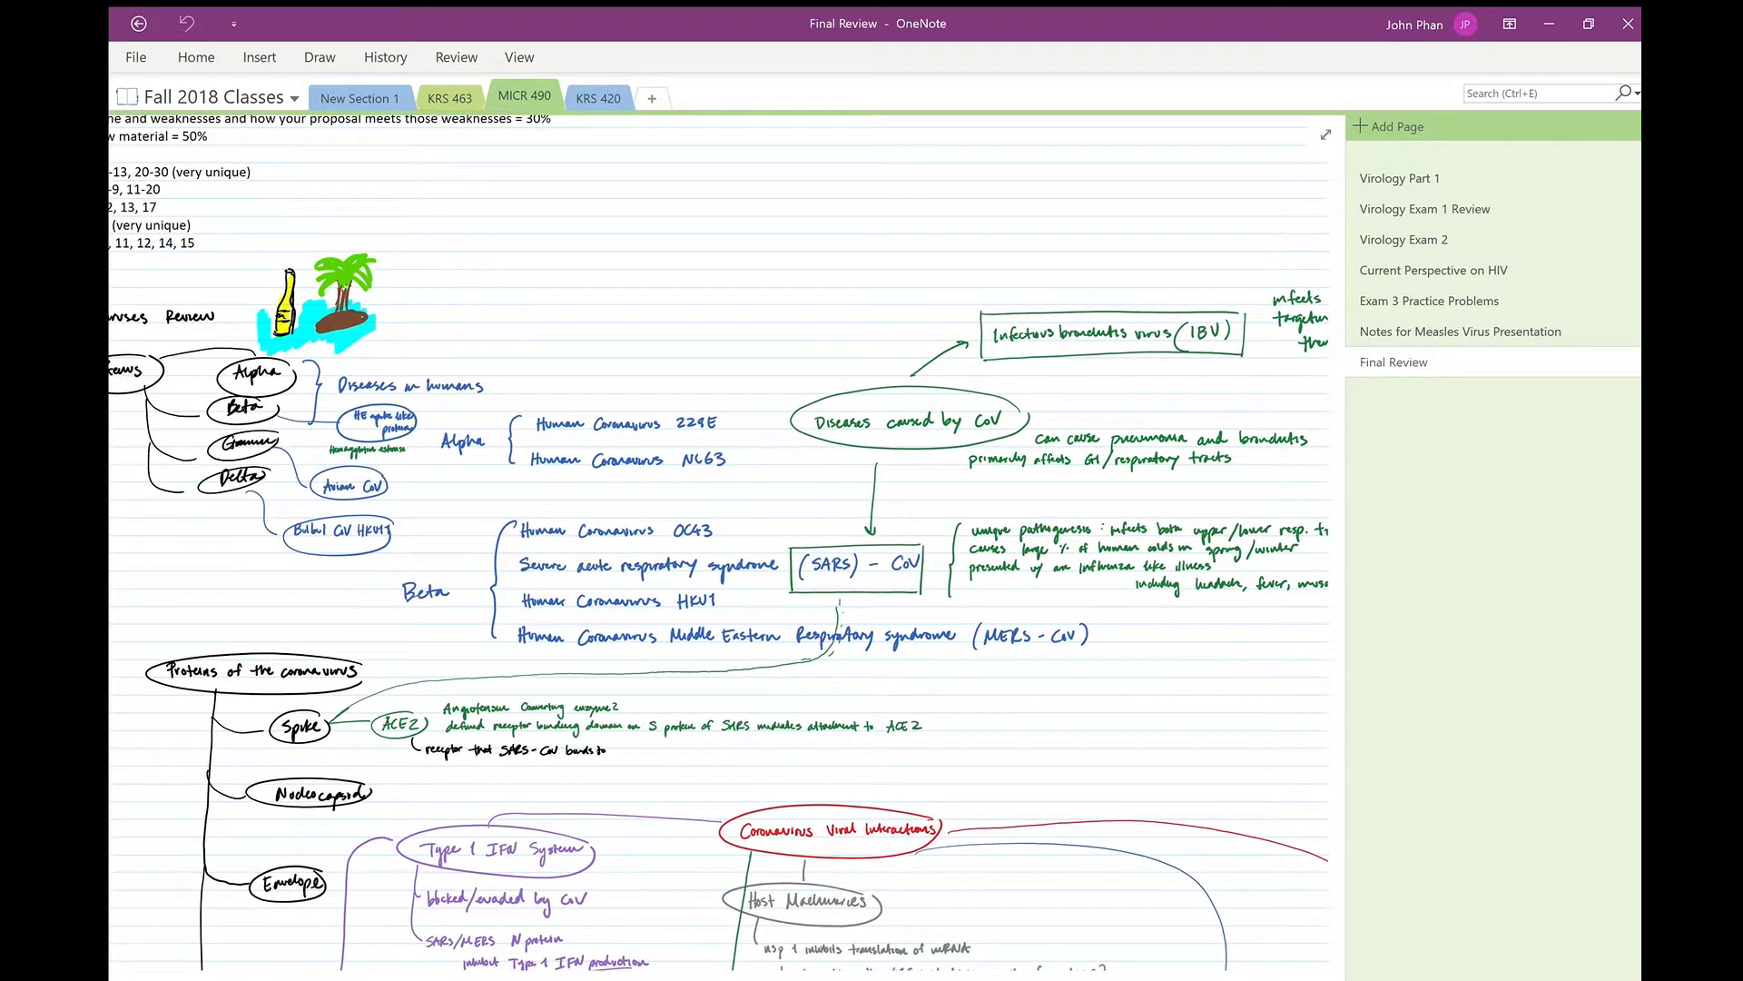
scroll(724, 547, up, 2)
scroll(724, 548, right, 3)
scroll(725, 548, up, 1)
scroll(724, 548, right, 1)
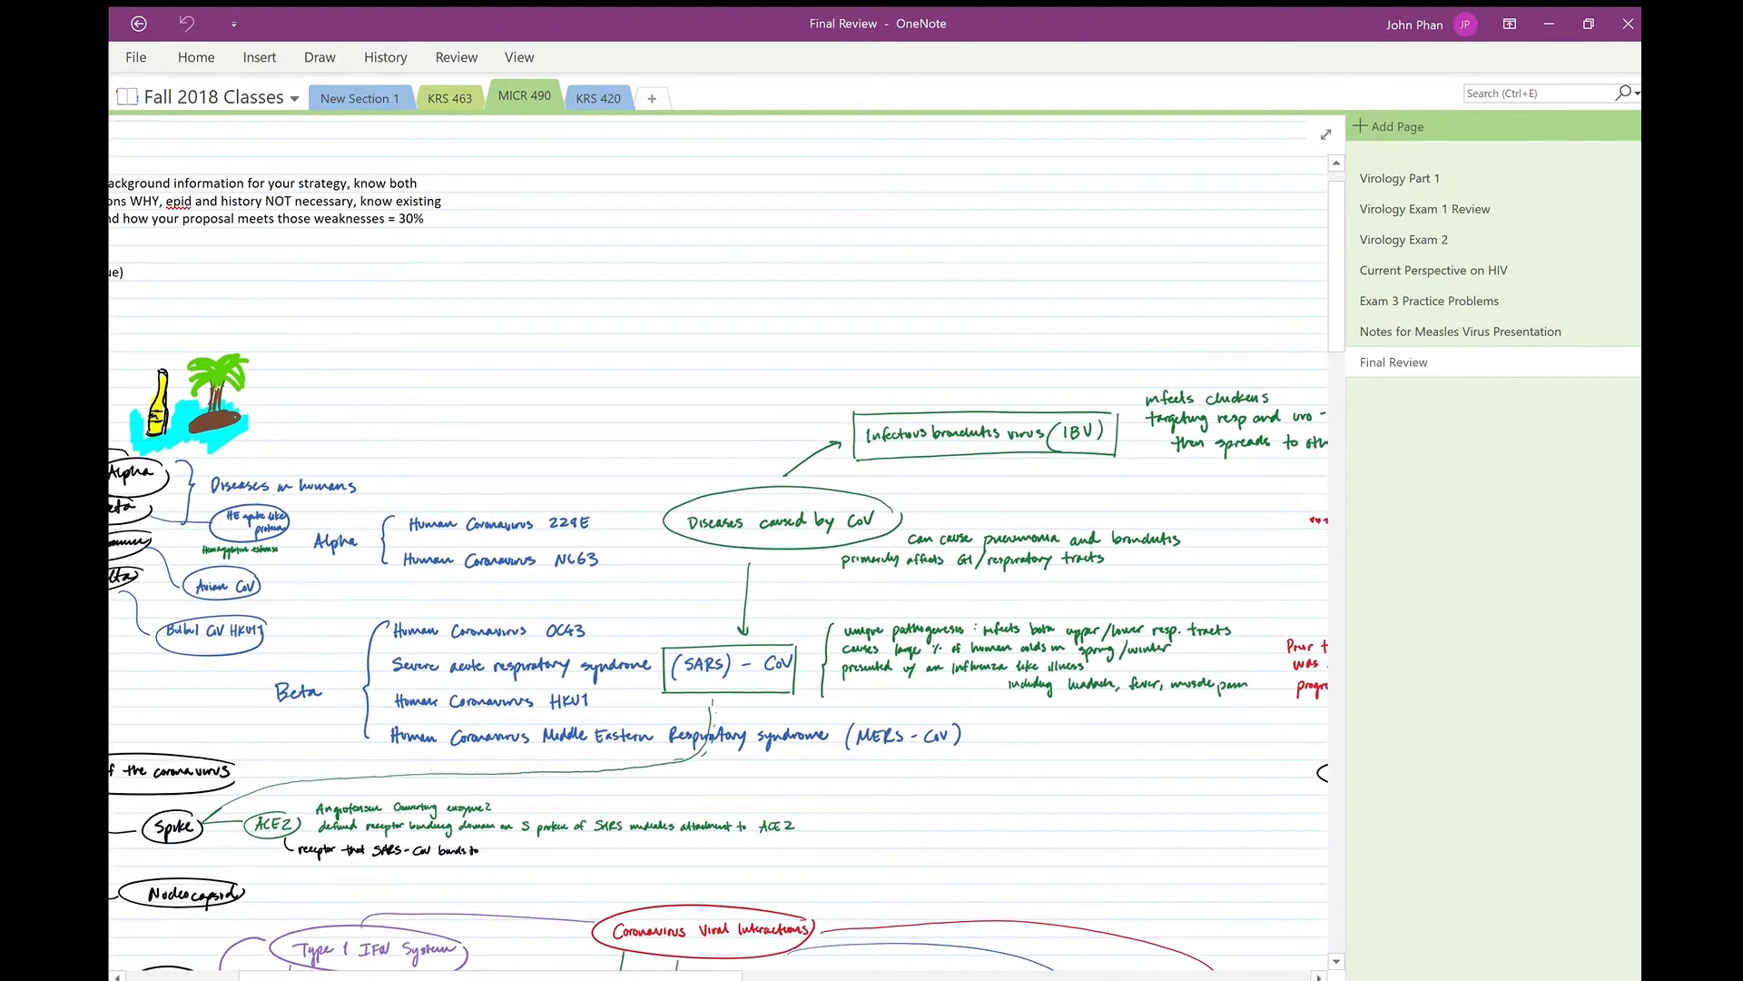
- Hand-draw a circled A and a branching sketch ending in a small circle under the circled B
mouse_move(871, 230)
mouse_down()
mouse_move(881, 198)
mouse_move(892, 227)
mouse_move(885, 185)
mouse_move(1126, 226)
mouse_move(1141, 176)
mouse_up()
mouse_move(1126, 236)
mouse_down()
mouse_move(1046, 305)
mouse_move(1183, 289)
mouse_up()
drag(1053, 305, 1185, 291)
scroll(718, 544, left, 5)
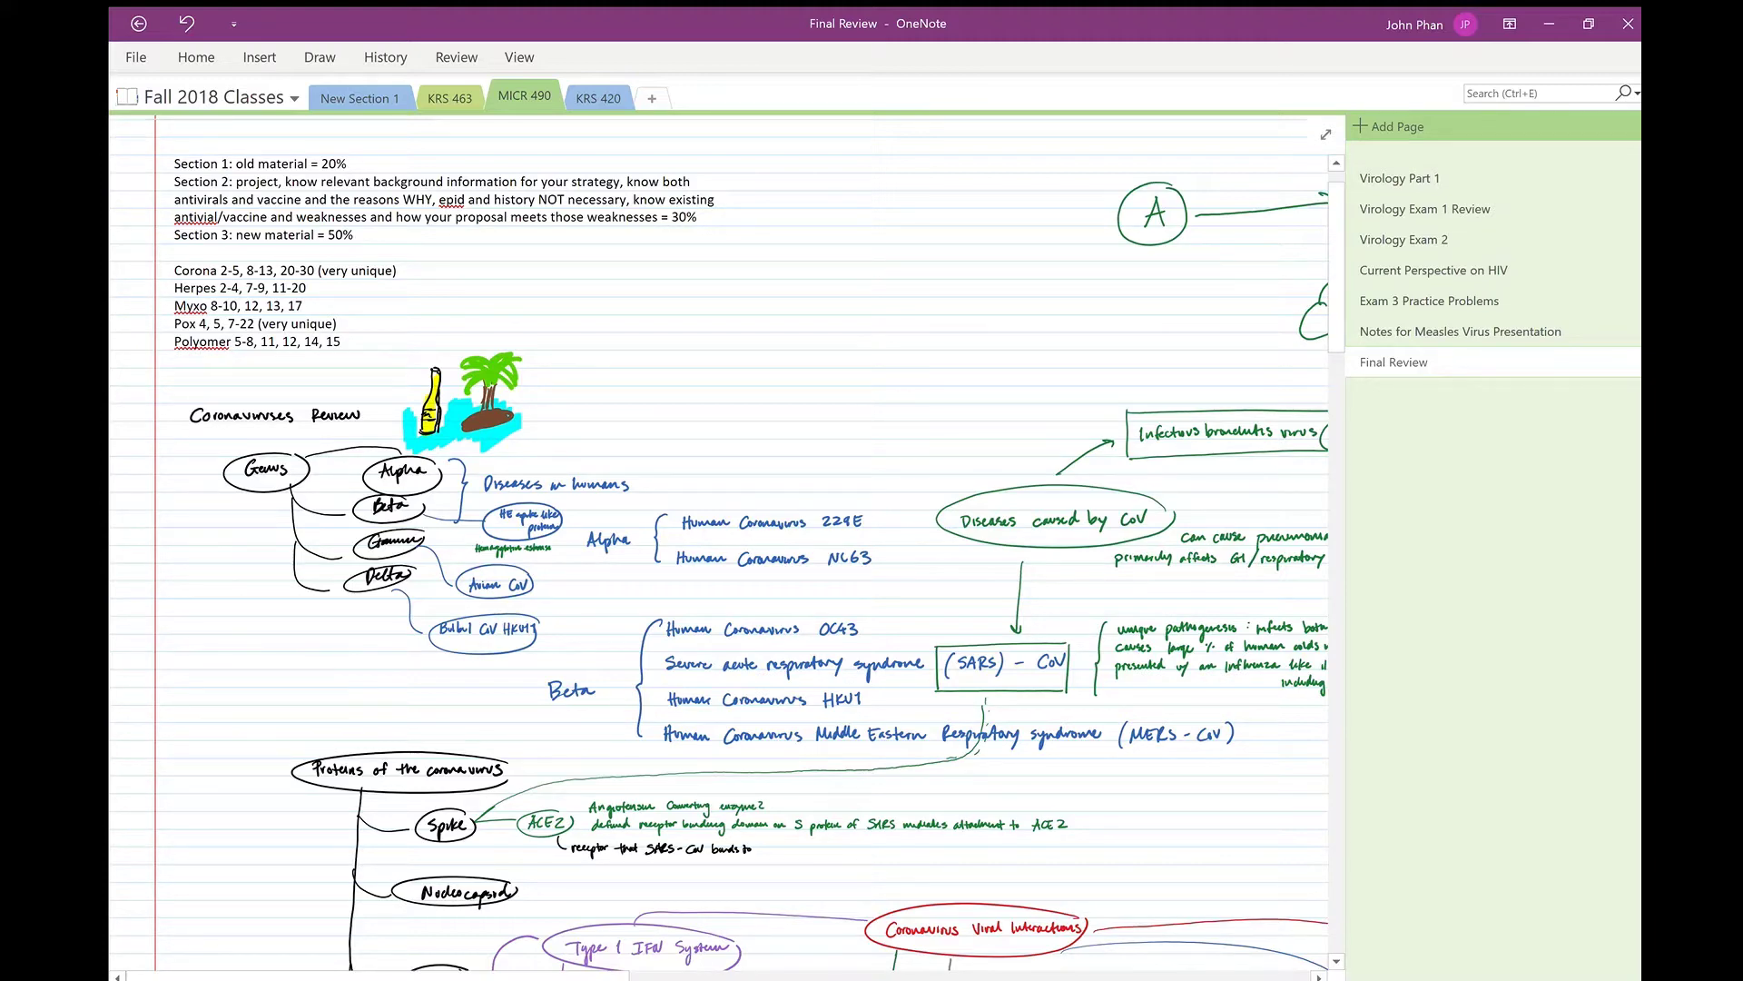
scroll(718, 545, down, 3)
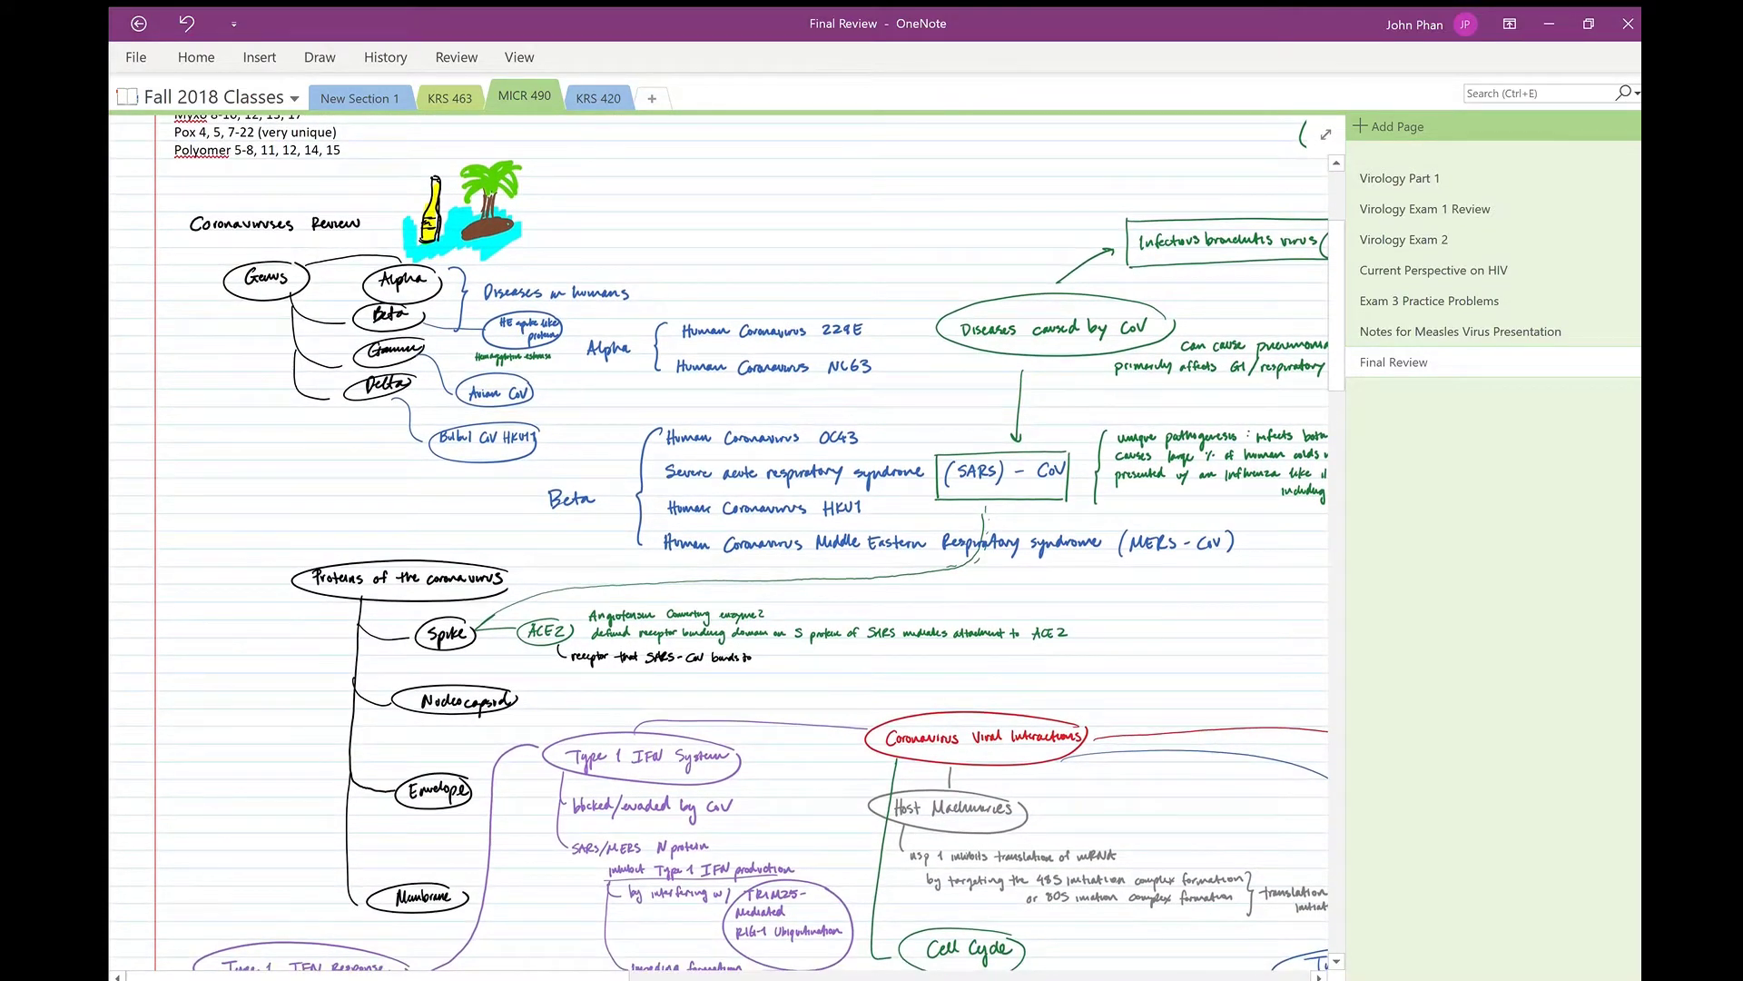
scroll(717, 545, down, 1)
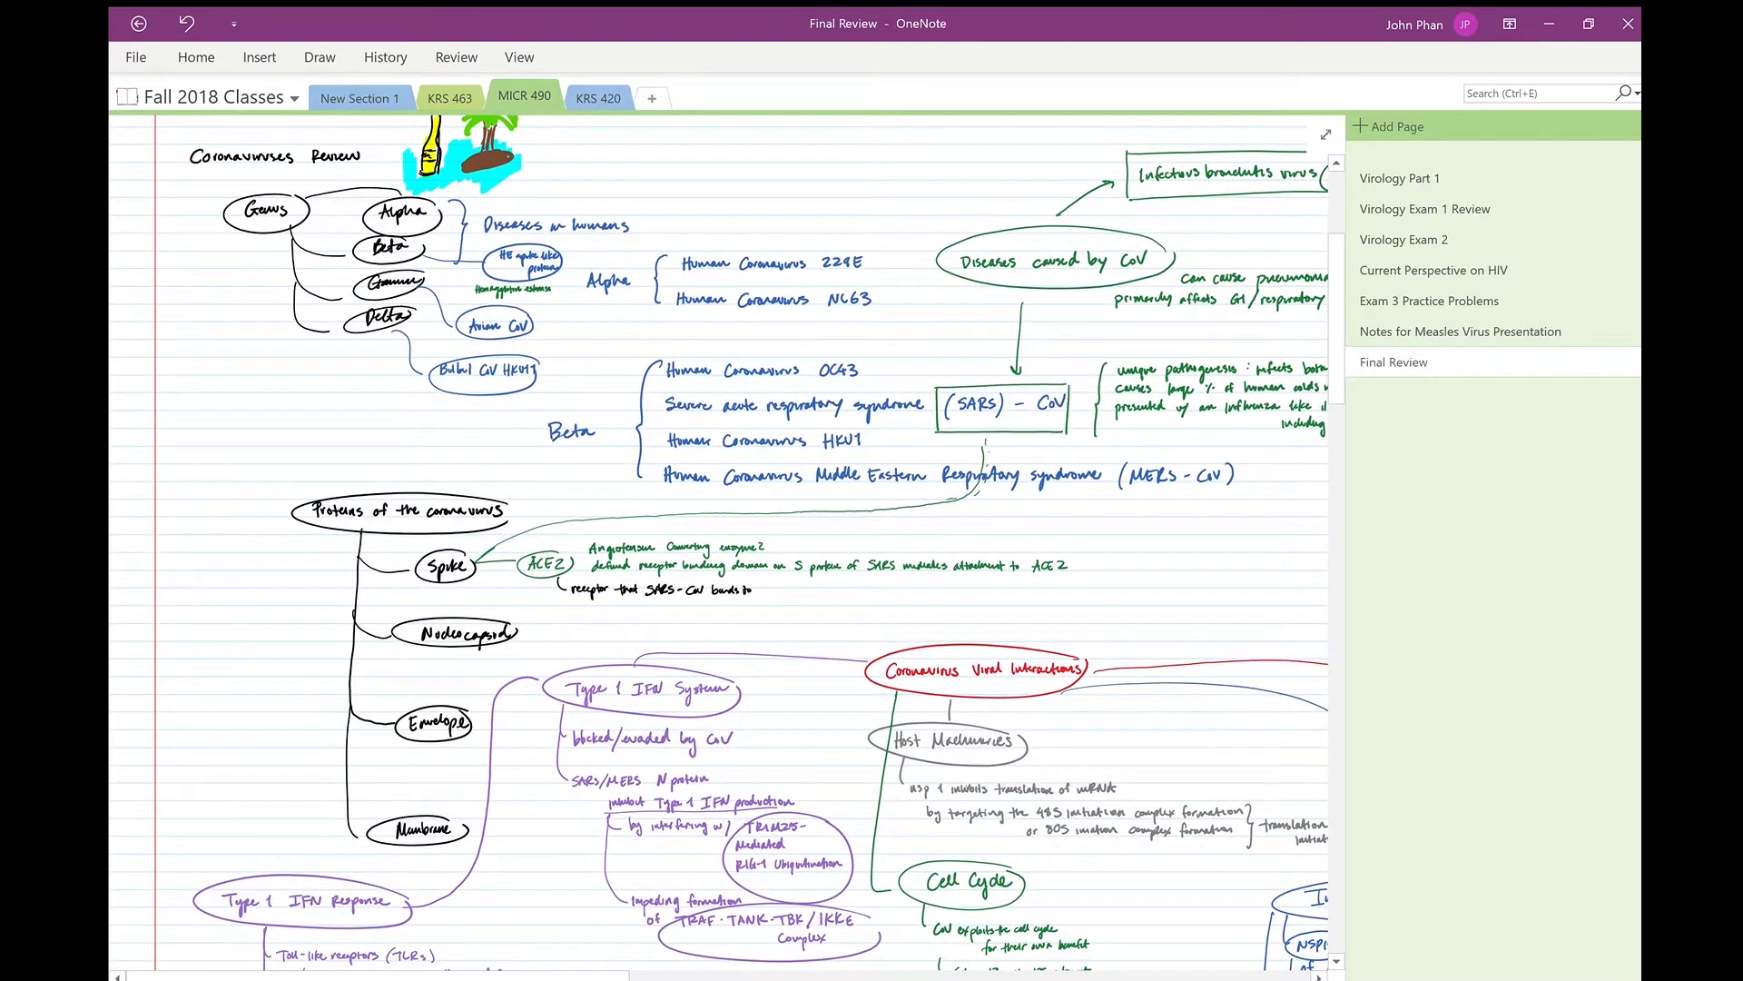
scroll(717, 545, up, 1)
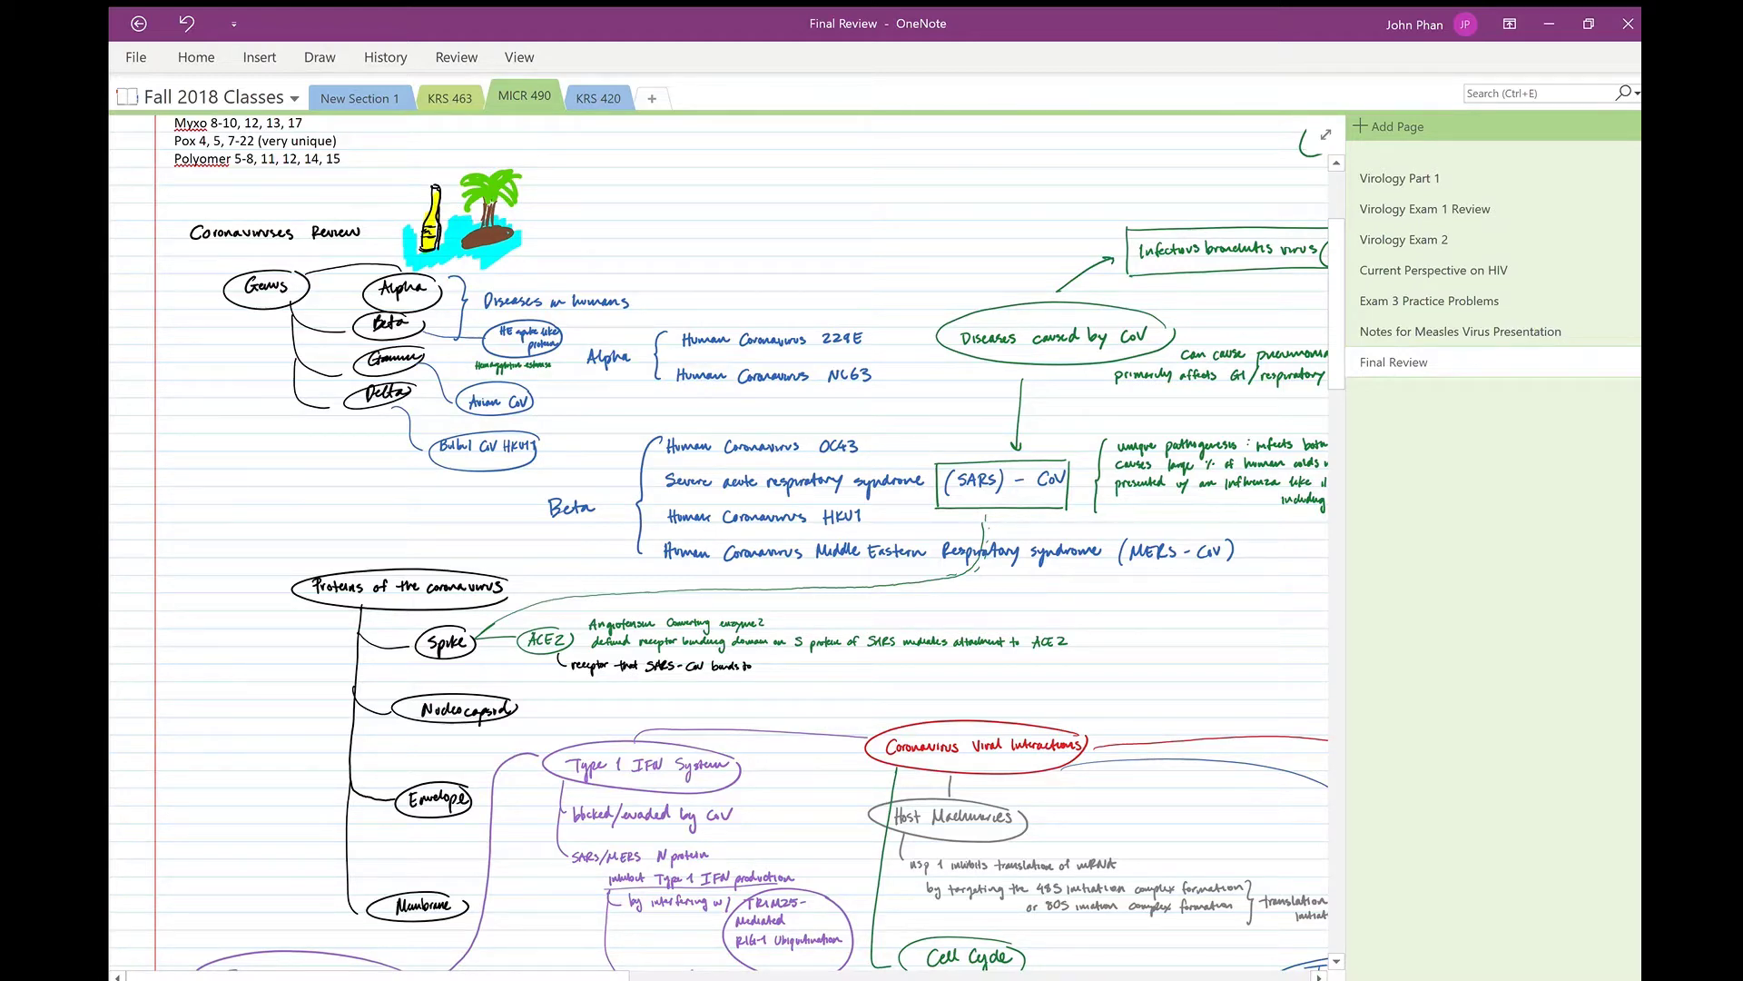
scroll(727, 545, down, 5)
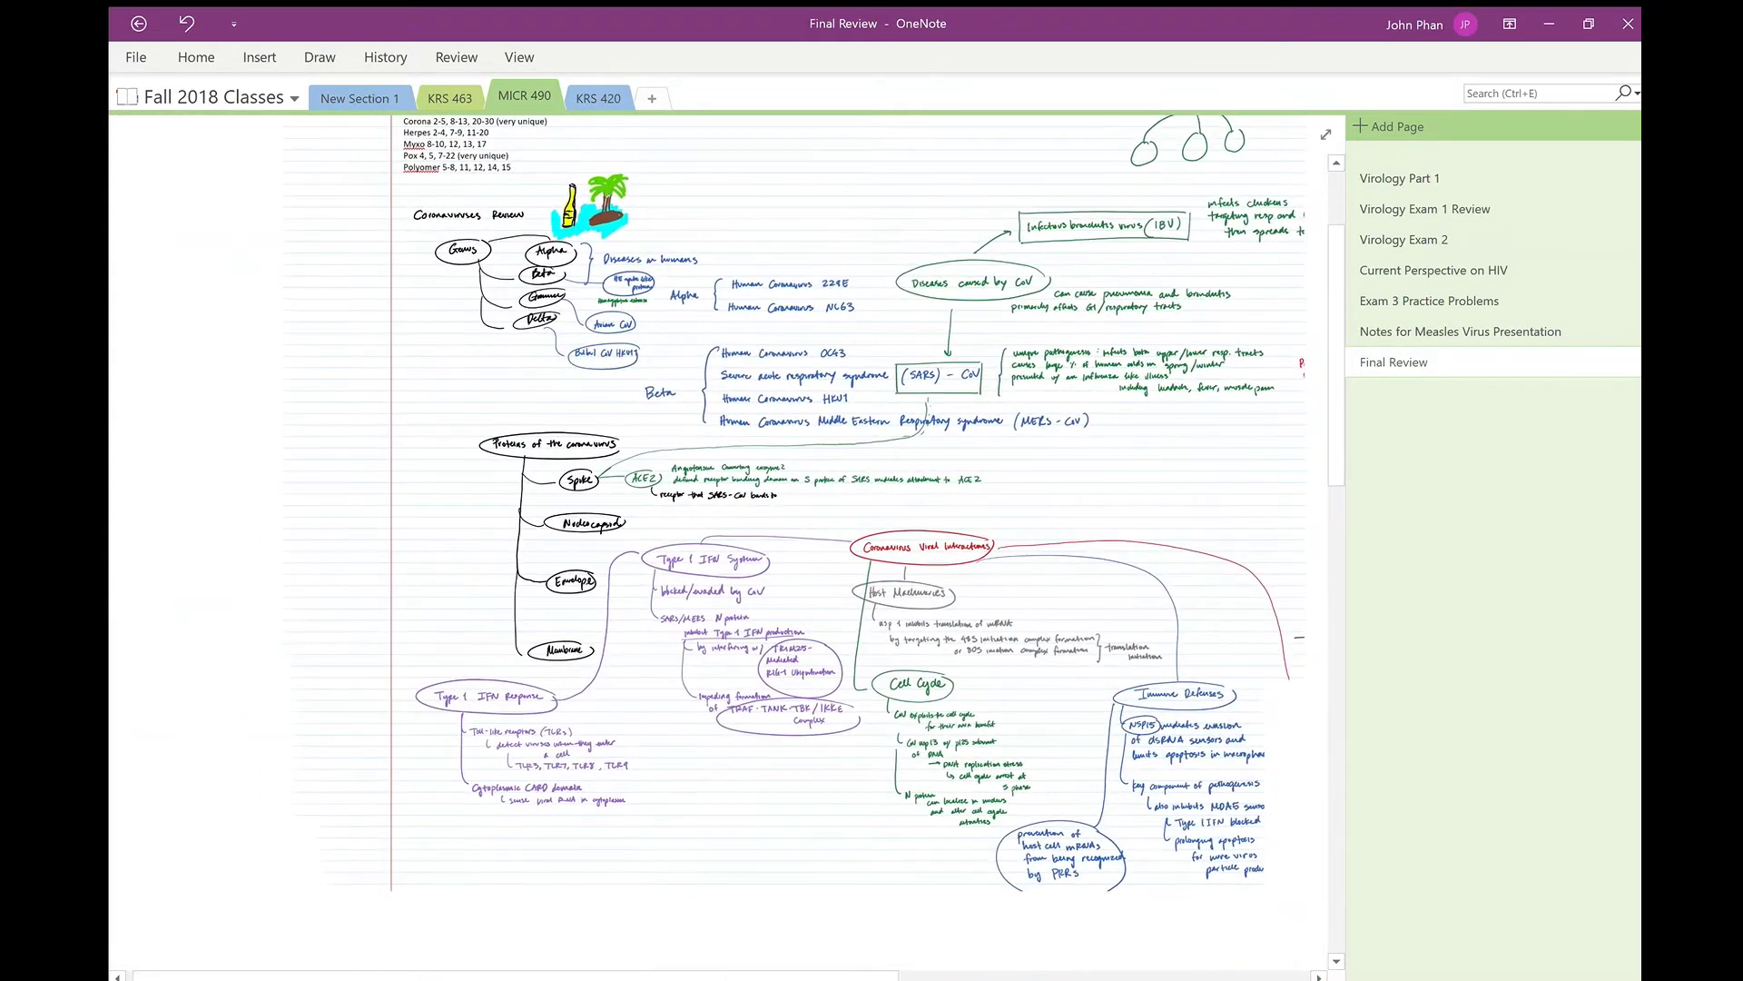
scroll(718, 545, down, 4)
scroll(717, 544, right, 3)
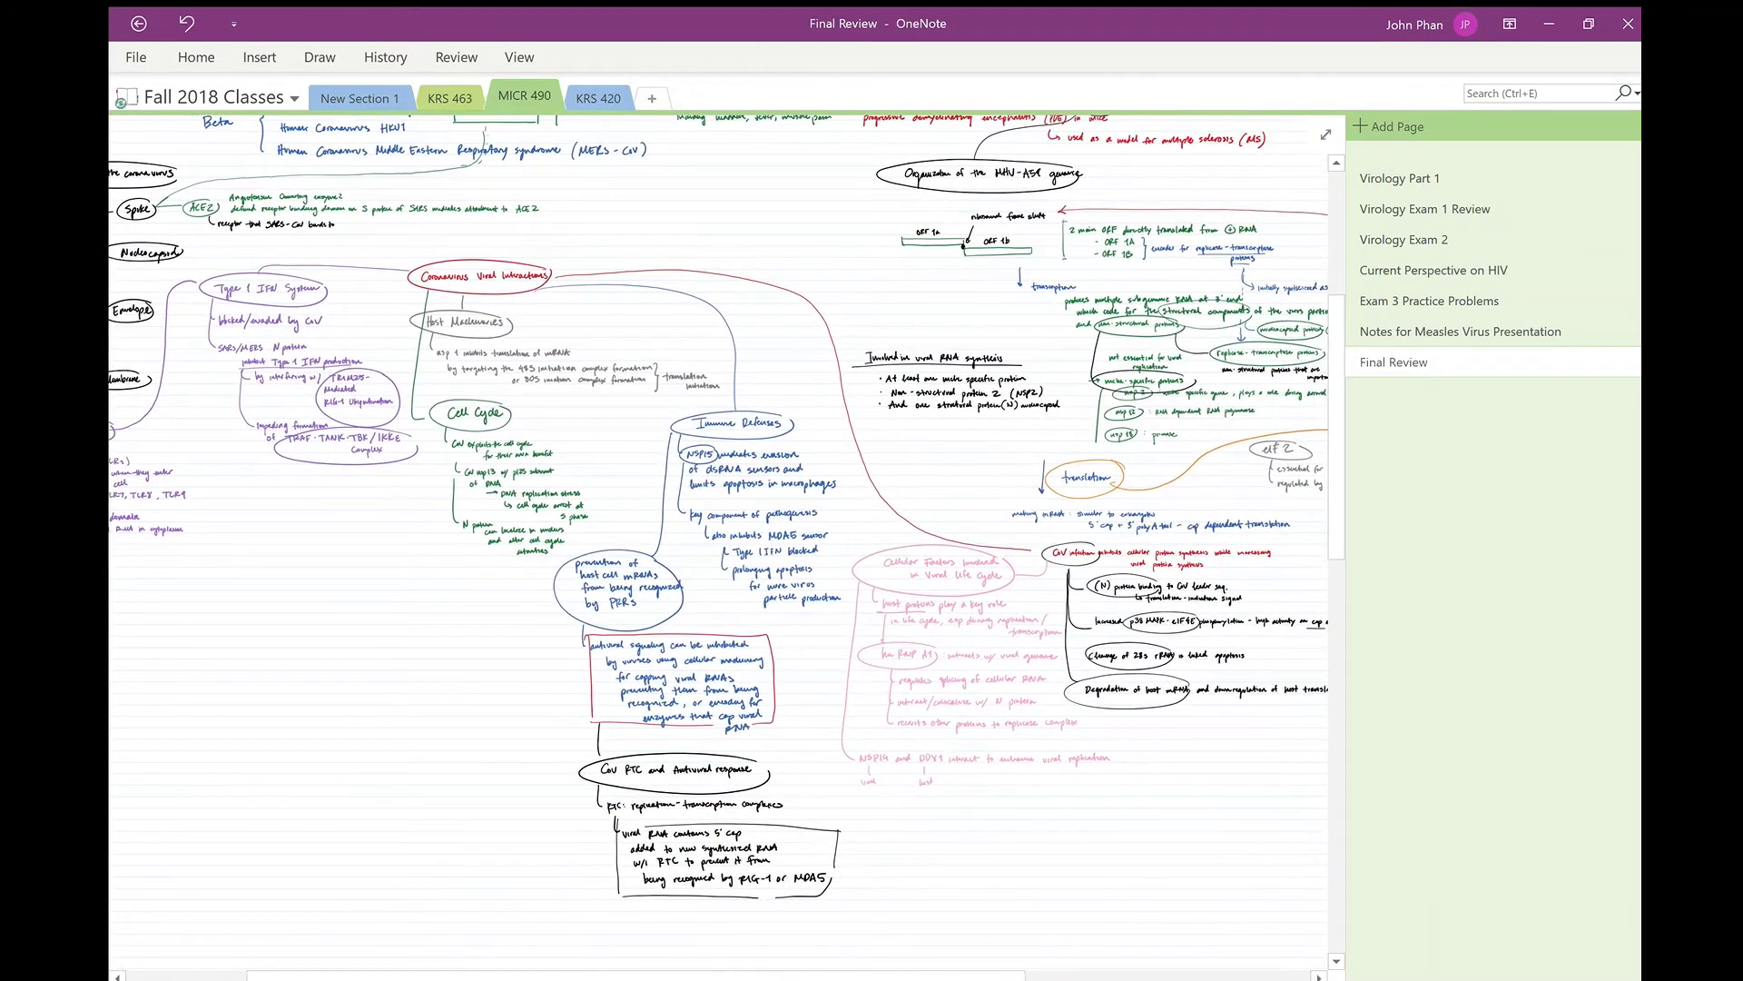